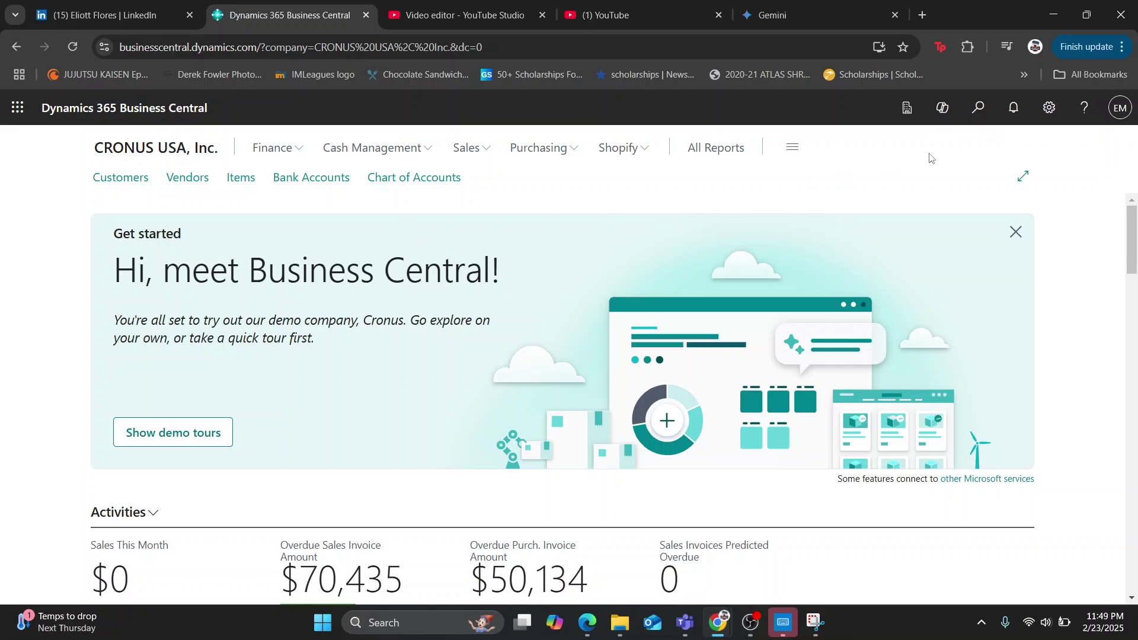
# Step: Search for the Locations list and open the MAIN location's card for editing
pyautogui.click(978, 108)
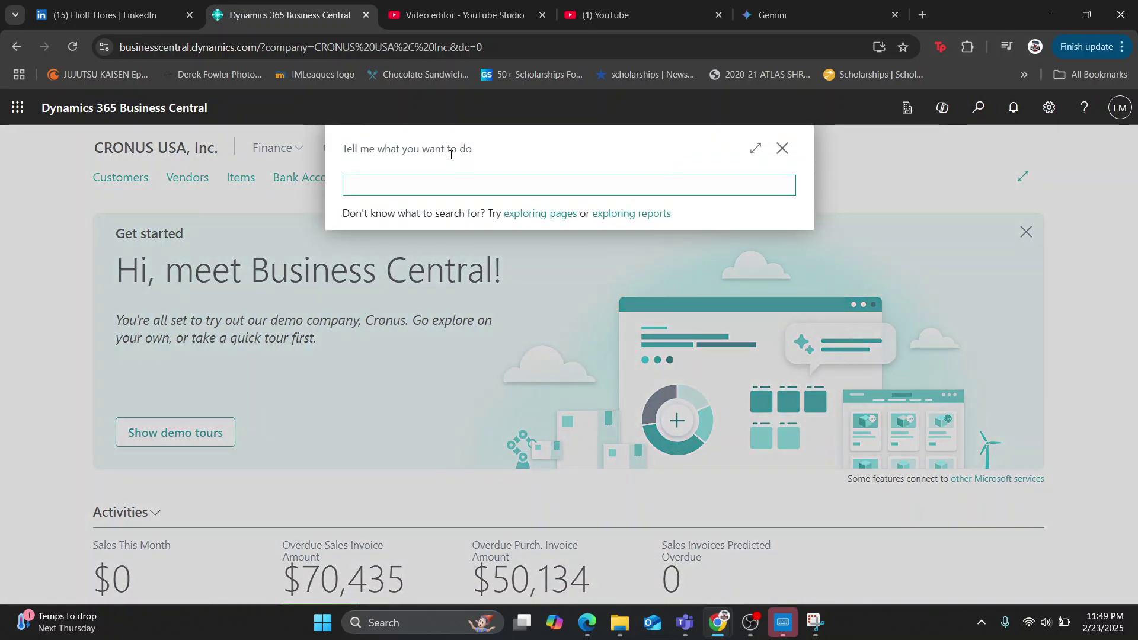
pyautogui.write('locations')
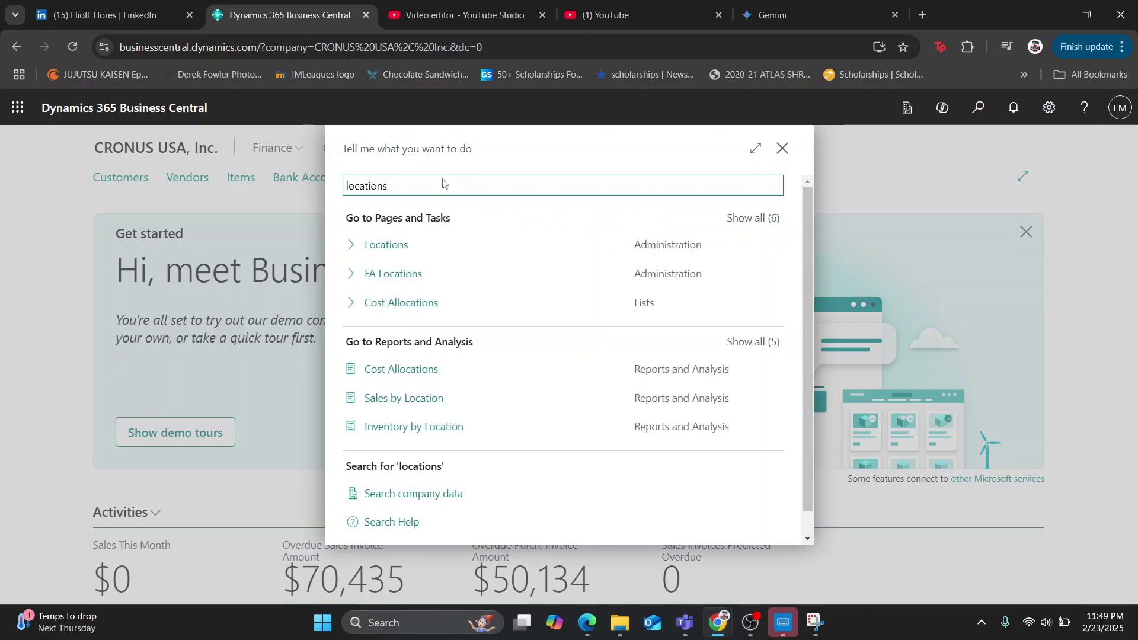
pyautogui.click(394, 249)
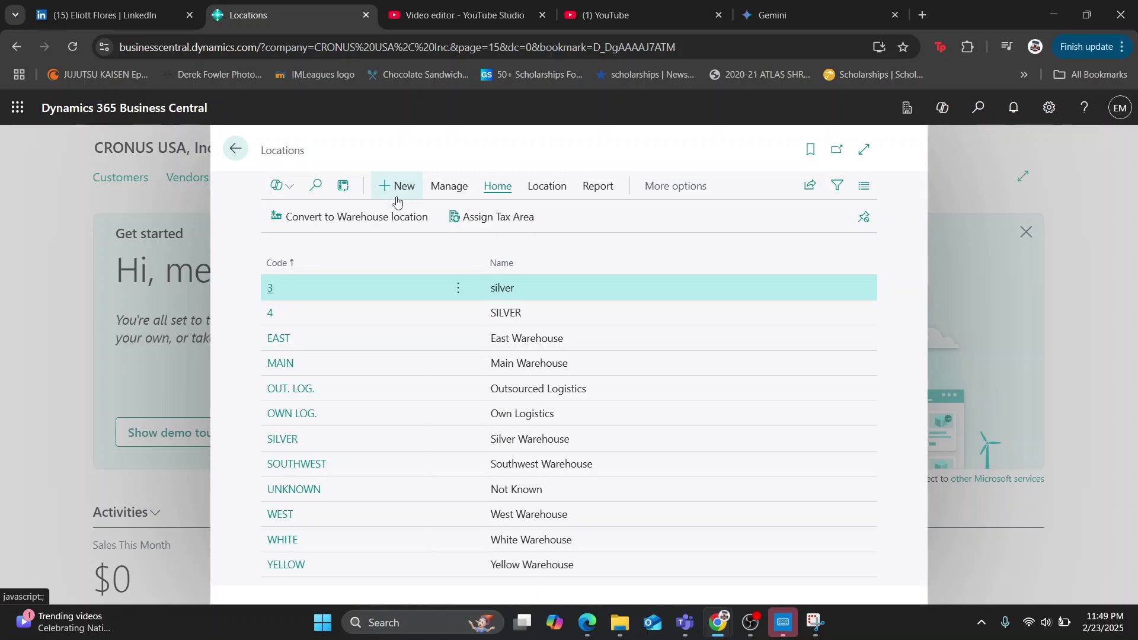
pyautogui.click(459, 365)
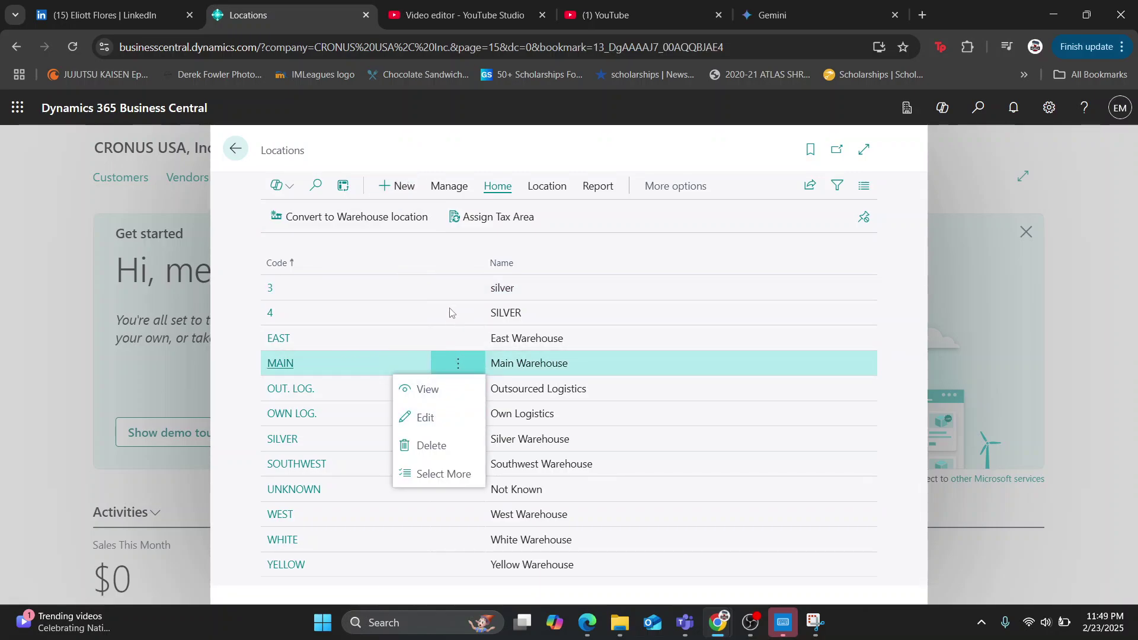
pyautogui.click(438, 417)
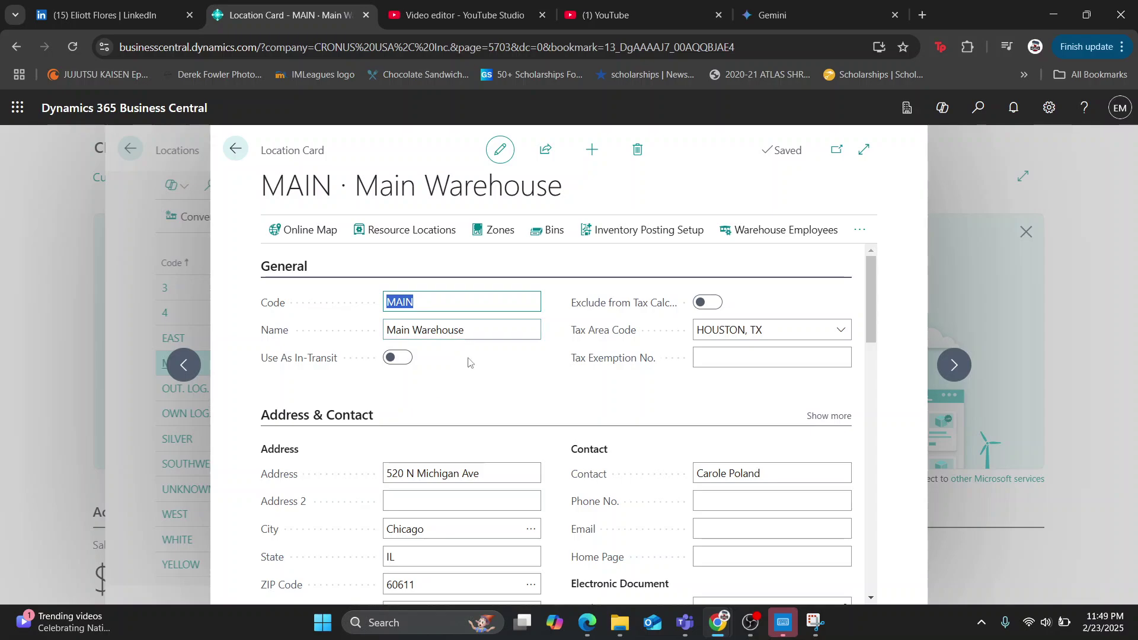
# Step: Examine the MAIN location card's General, Address & Contact, Warehouse and Bins settings, and return to the Locations list
pyautogui.click(425, 304)
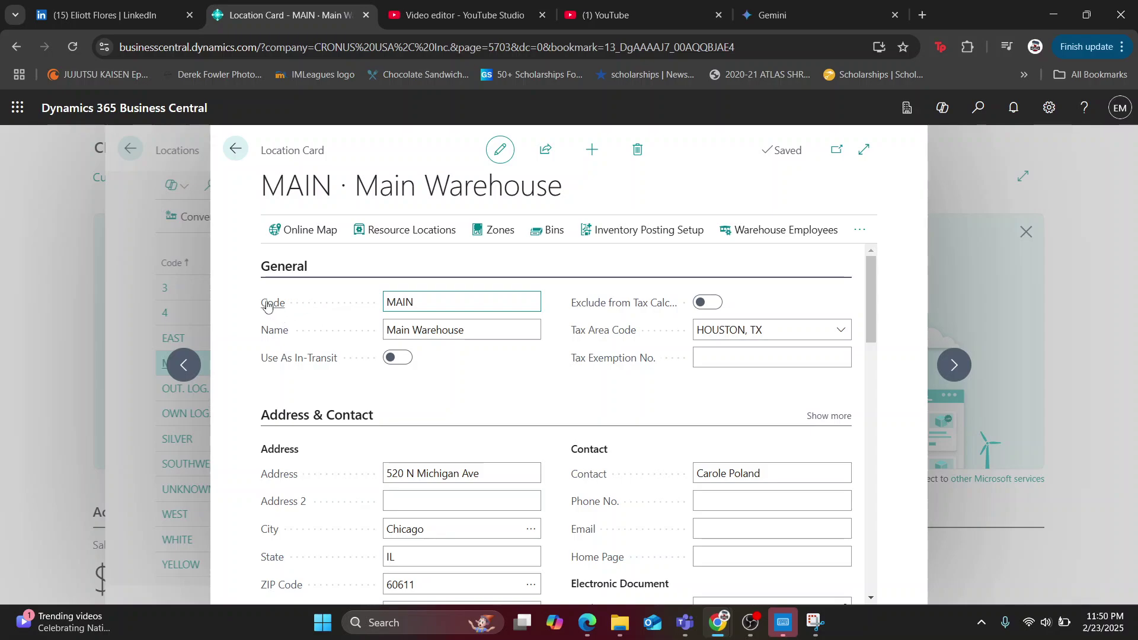
pyautogui.moveTo(277, 317)
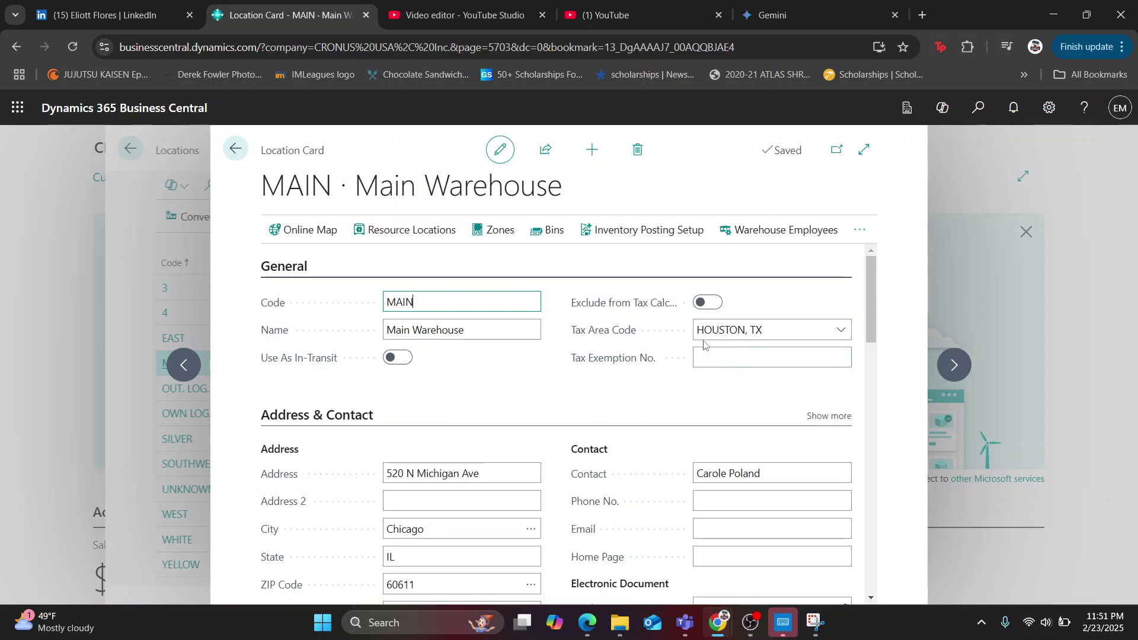
pyautogui.scroll(-3, 444, 344)
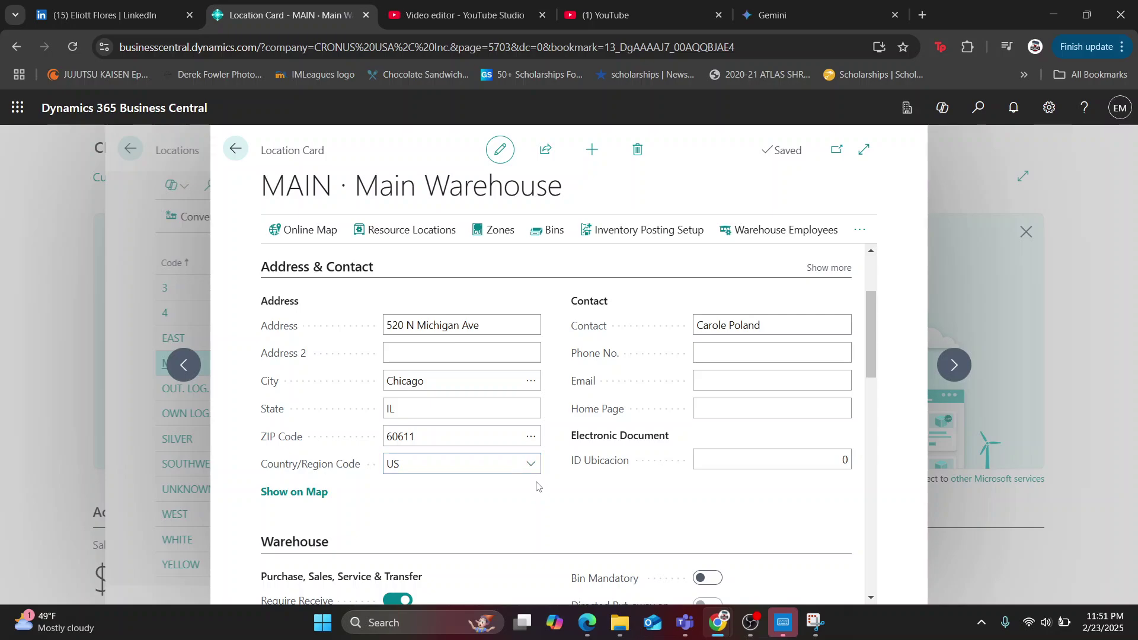
pyautogui.scroll(-3, 537, 486)
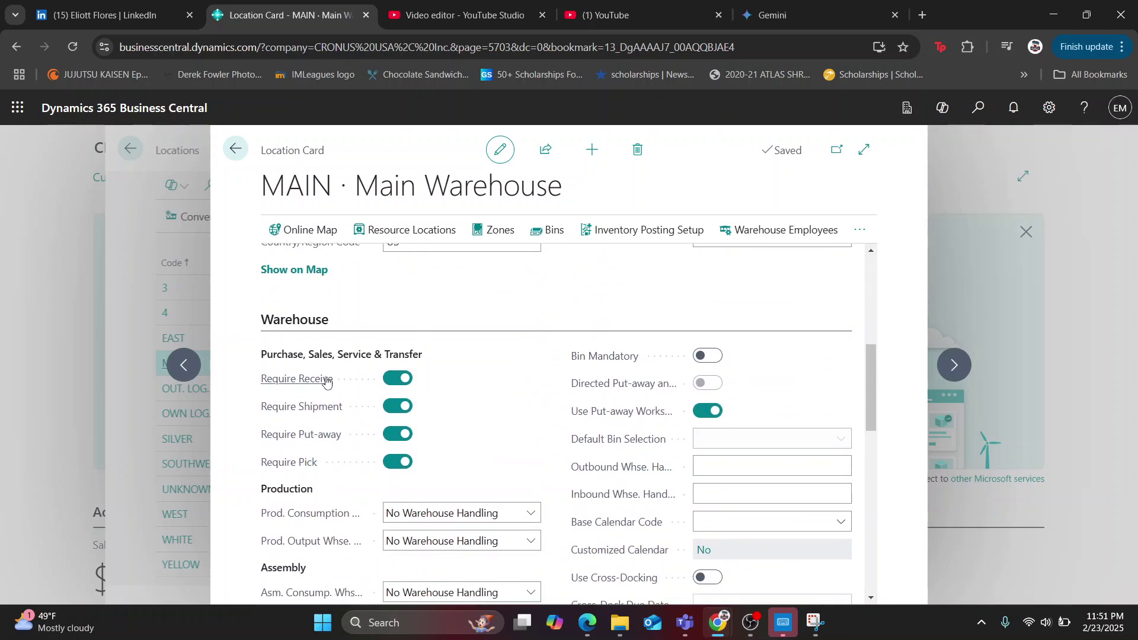
pyautogui.moveTo(315, 383)
pyautogui.scroll(-2, 503, 462)
pyautogui.scroll(5, 503, 462)
pyautogui.scroll(-10, 503, 462)
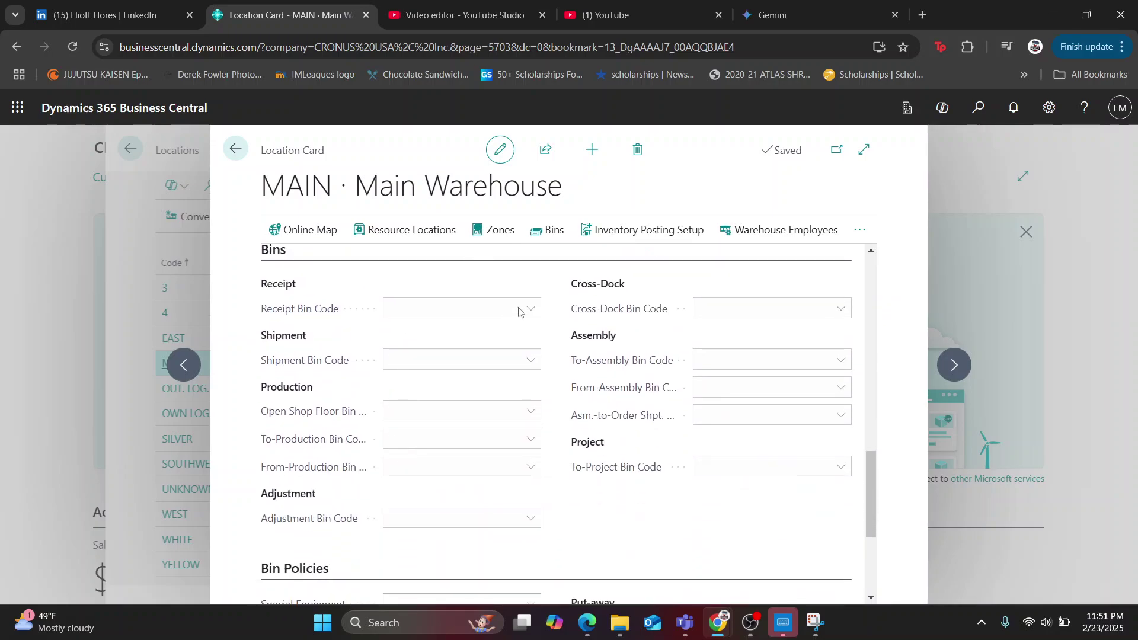
pyautogui.scroll(1, 296, 398)
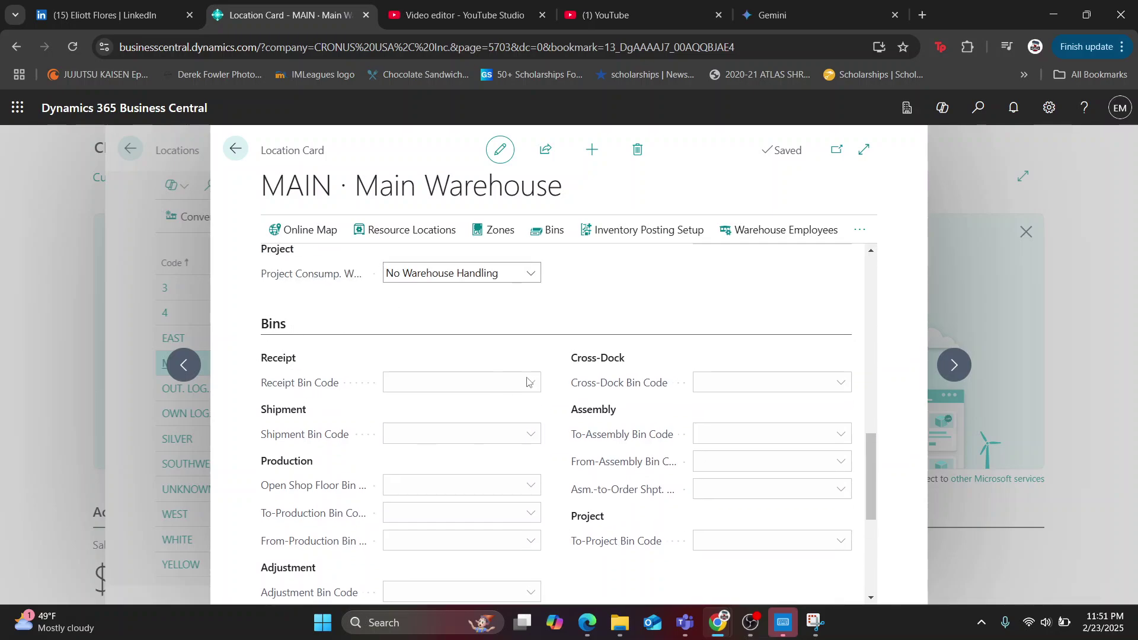
pyautogui.scroll(-1, 338, 409)
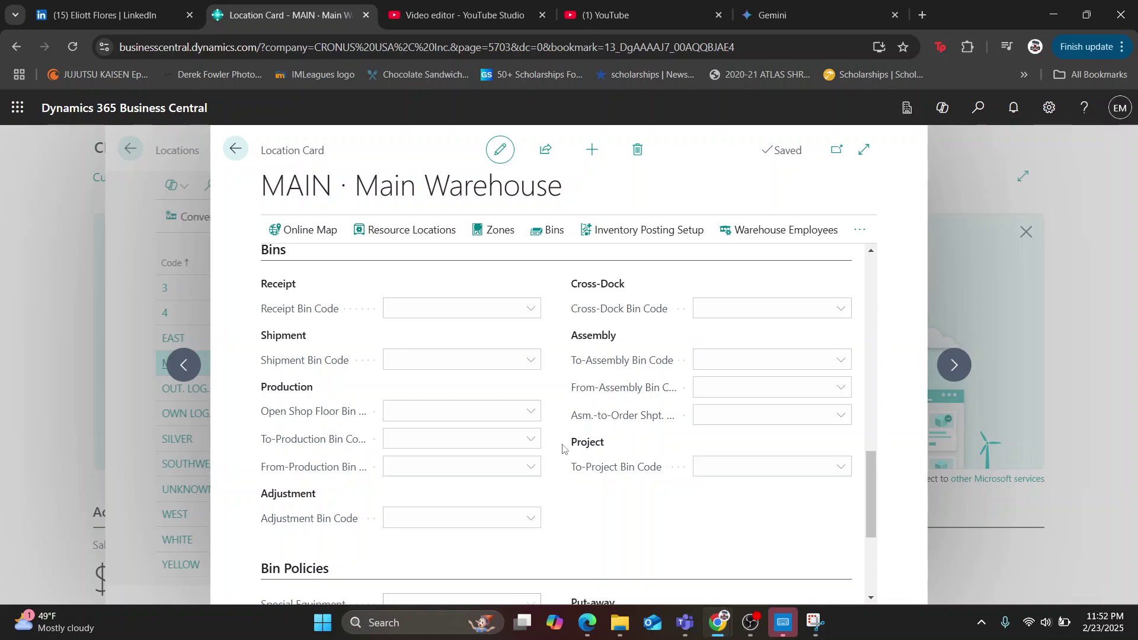
pyautogui.scroll(10, 564, 442)
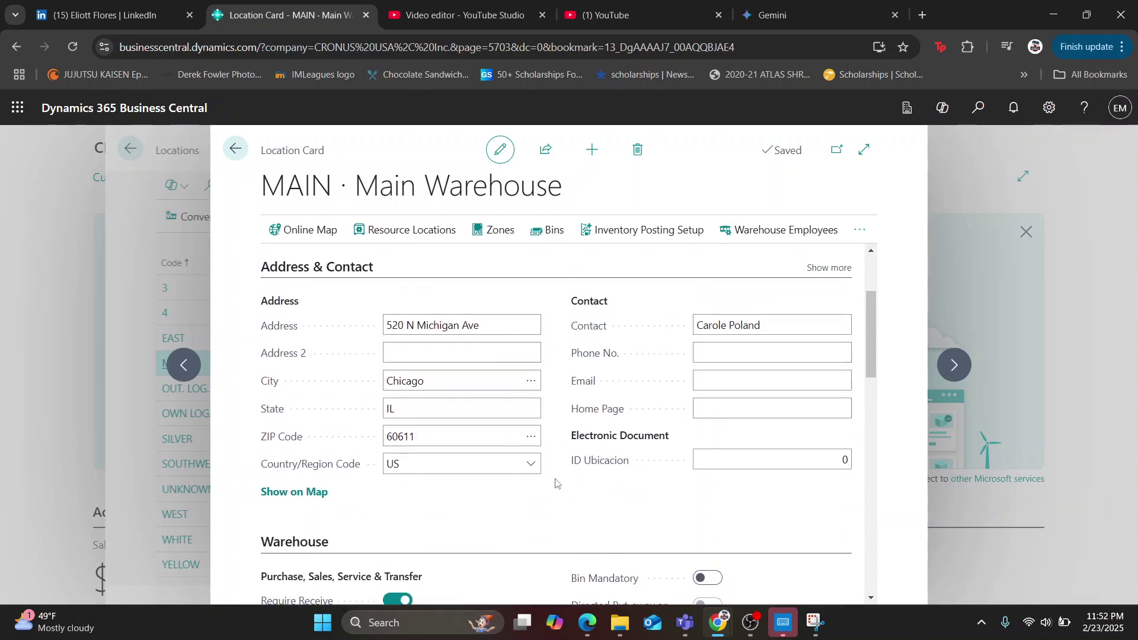
pyautogui.scroll(-4, 556, 483)
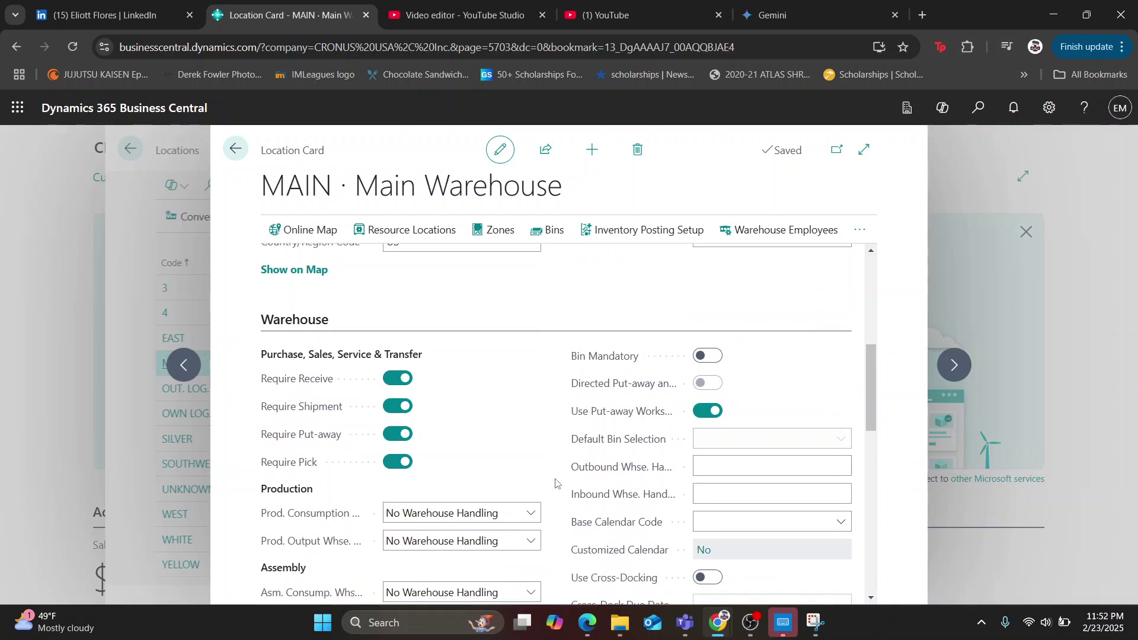
pyautogui.scroll(1, 556, 483)
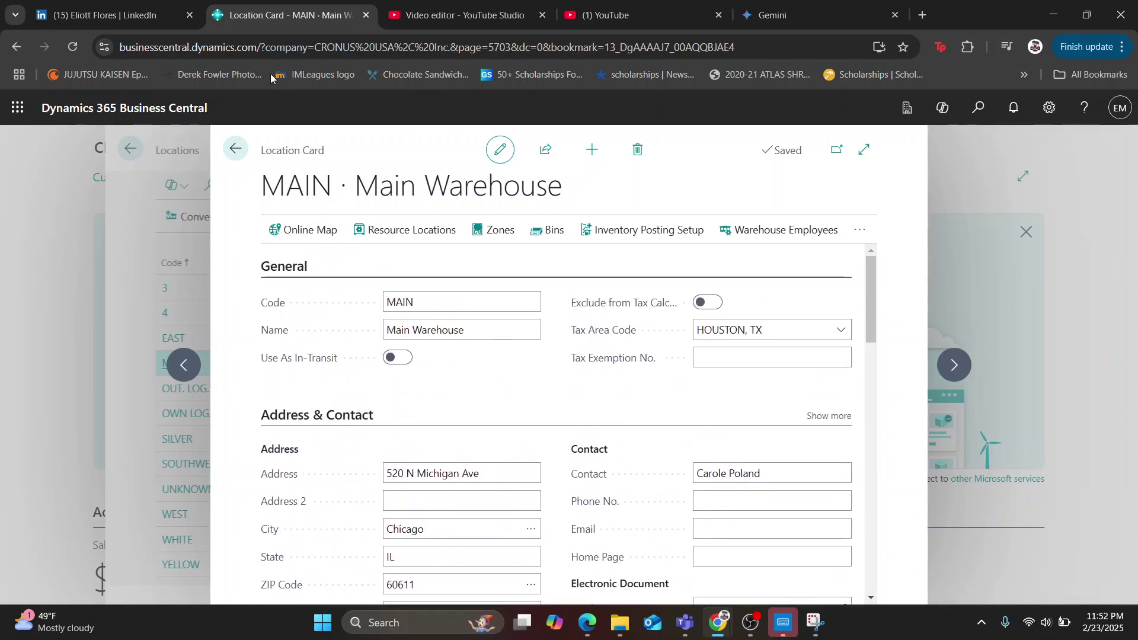
pyautogui.click(236, 149)
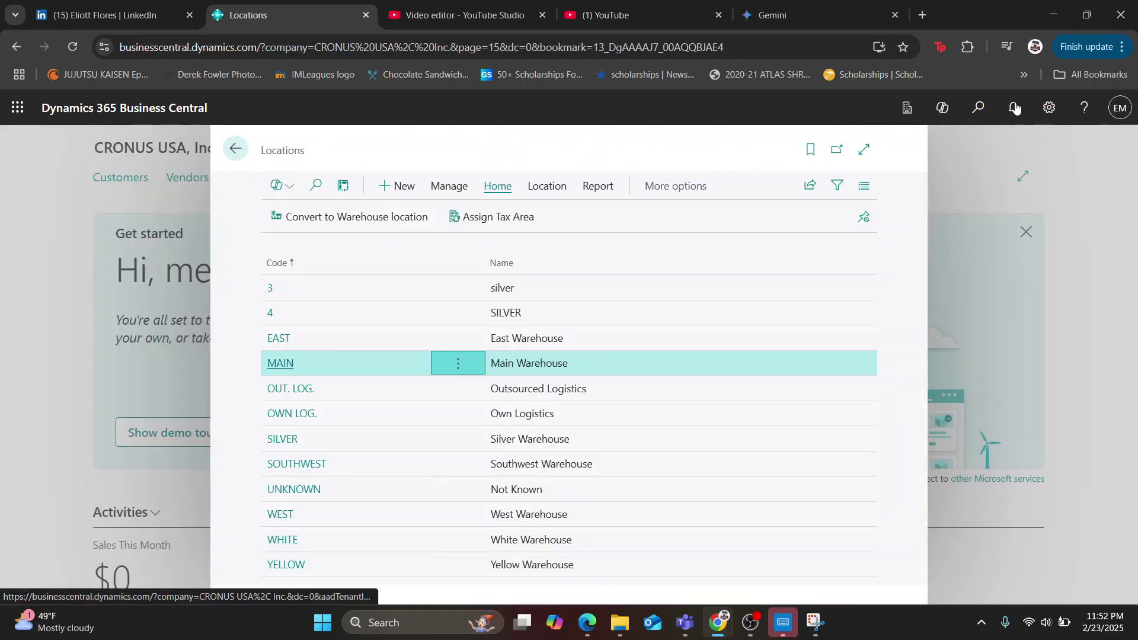
# Step: Search for Inventory Setup and open that page
pyautogui.click(975, 117)
pyautogui.write('in')
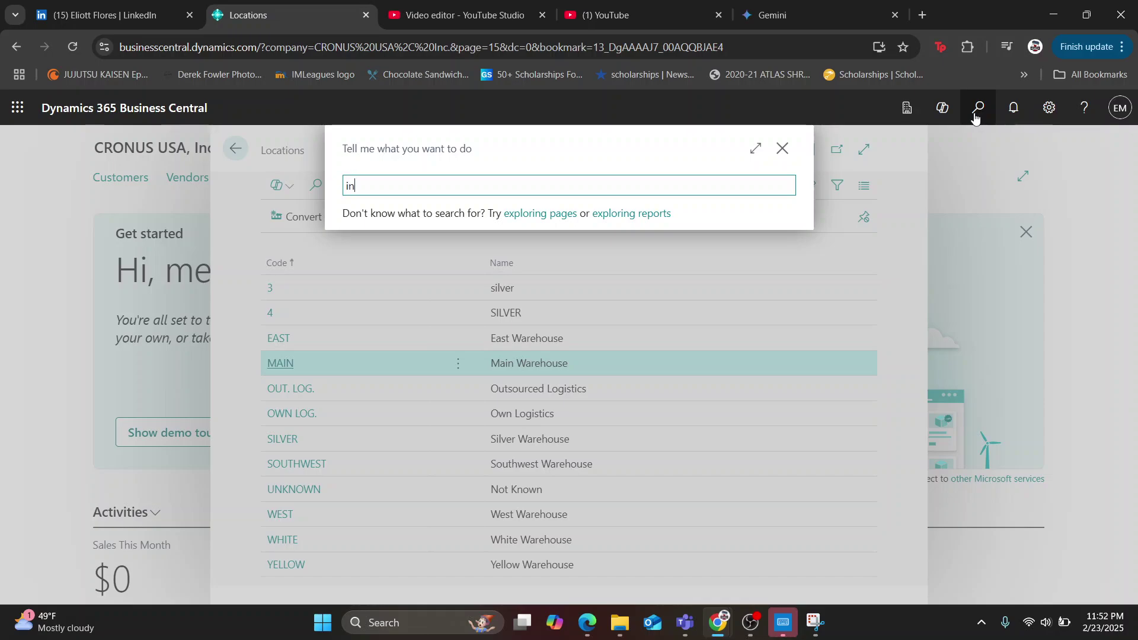
pyautogui.write('venotry setup')
pyautogui.click(406, 245)
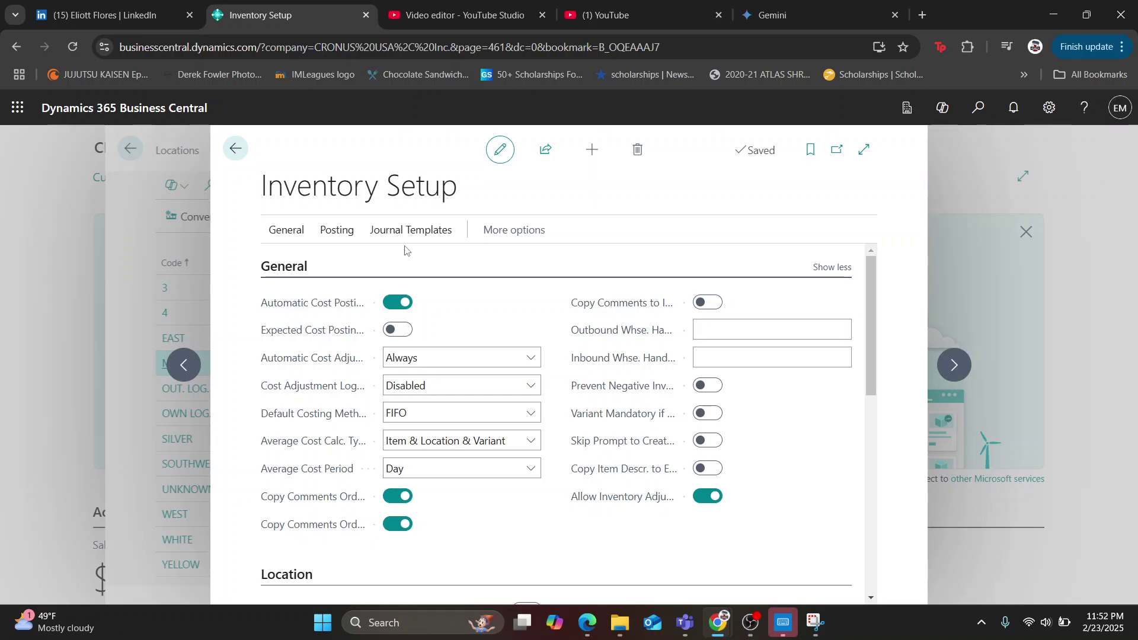
# Step: Examine the General inventory settings in both short and full form, including the outbound and inbound warehouse handling times
pyautogui.click(832, 267)
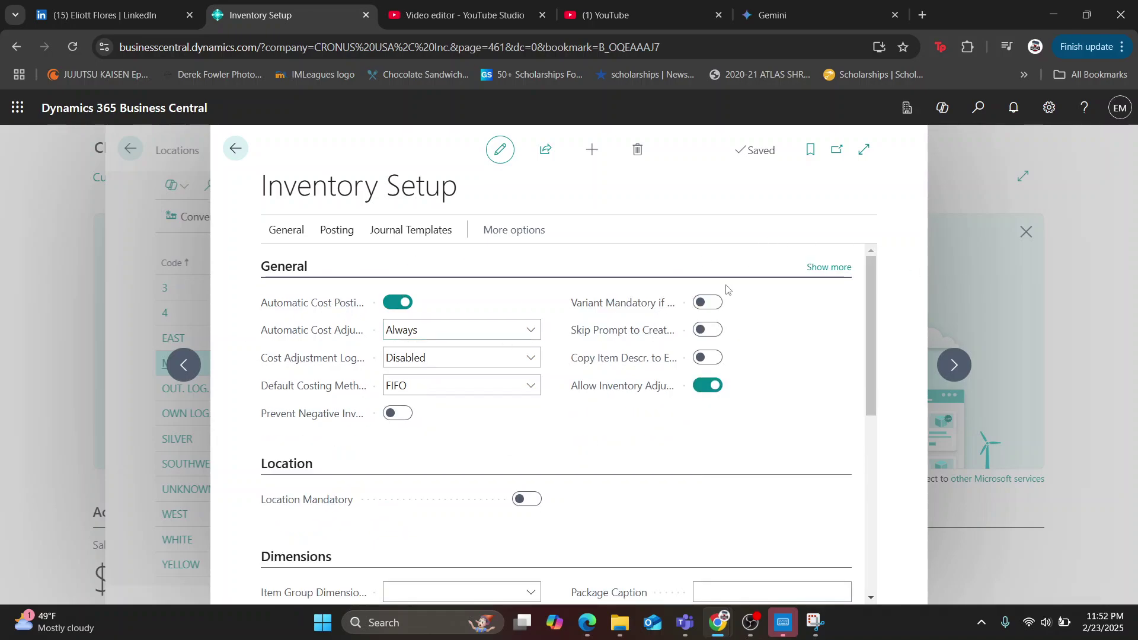
pyautogui.click(826, 266)
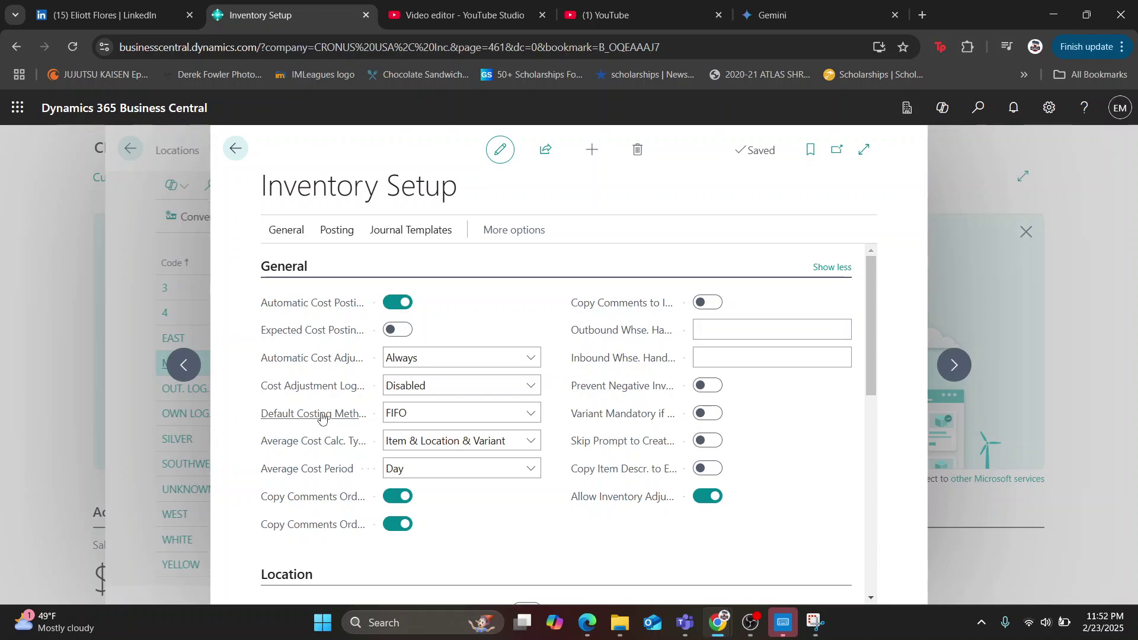
pyautogui.click(653, 339)
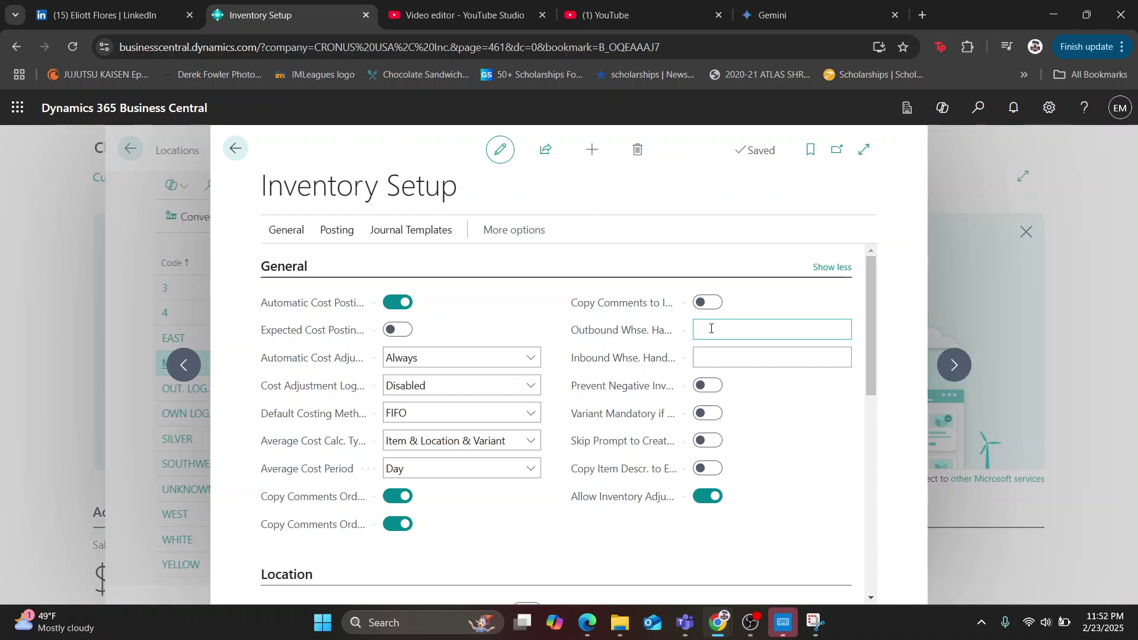
pyautogui.moveTo(626, 338)
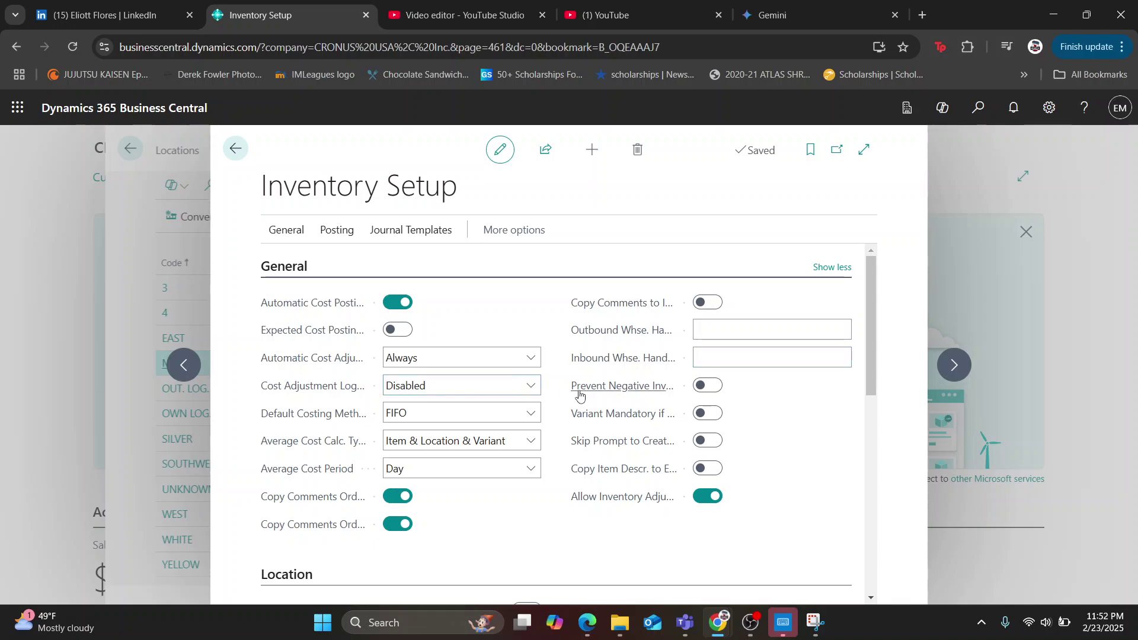
pyautogui.moveTo(599, 364)
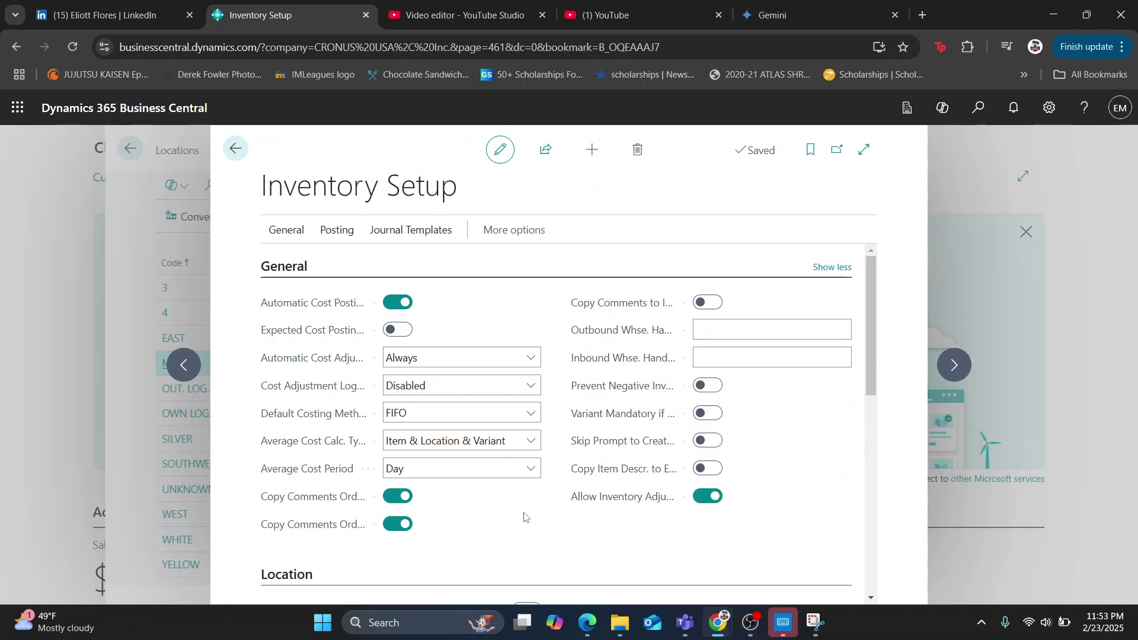
# Step: Turn on Location Mandatory in the inventory setup and go back to the home page
pyautogui.scroll(-2, 515, 494)
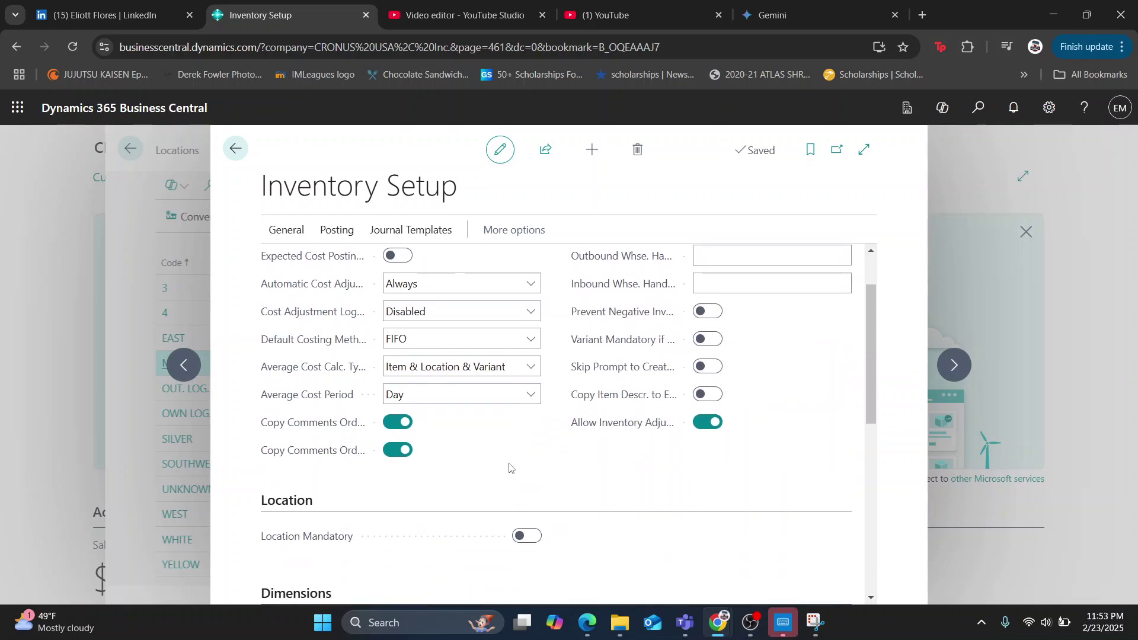
pyautogui.scroll(-4, 509, 469)
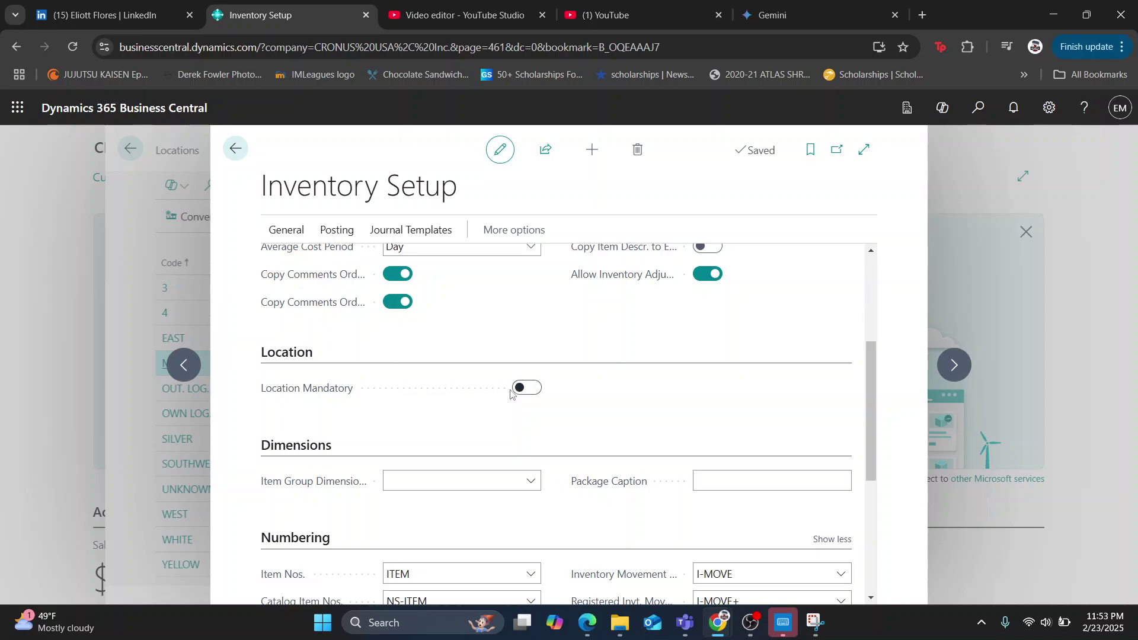
pyautogui.scroll(4, 524, 392)
pyautogui.scroll(-4, 527, 396)
pyautogui.click(527, 396)
pyautogui.scroll(6, 562, 415)
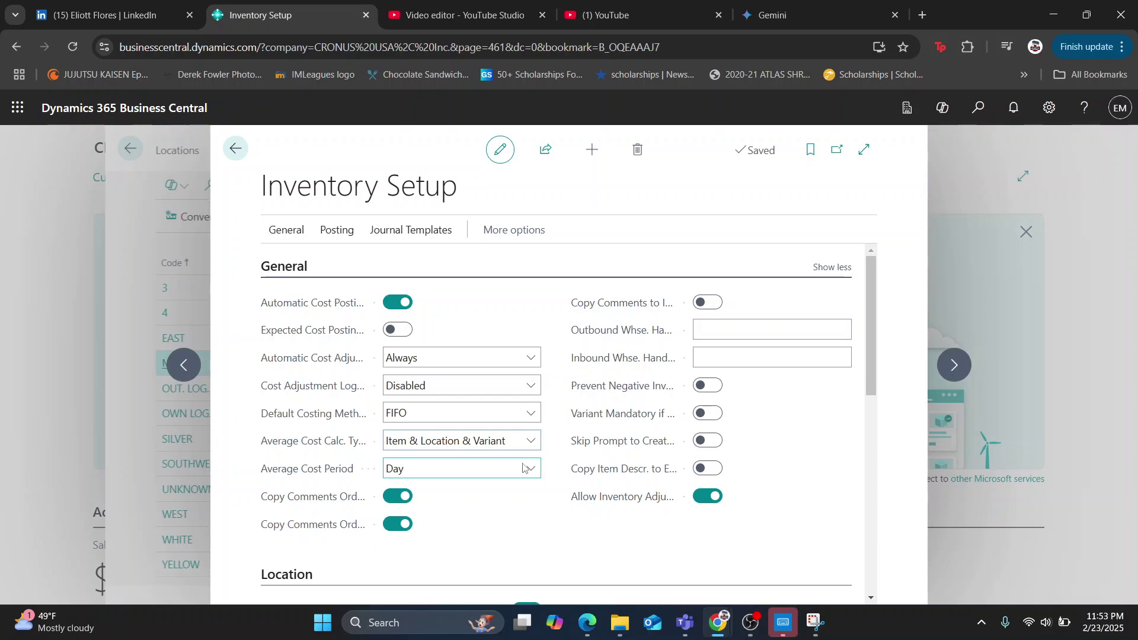
pyautogui.scroll(-2, 507, 484)
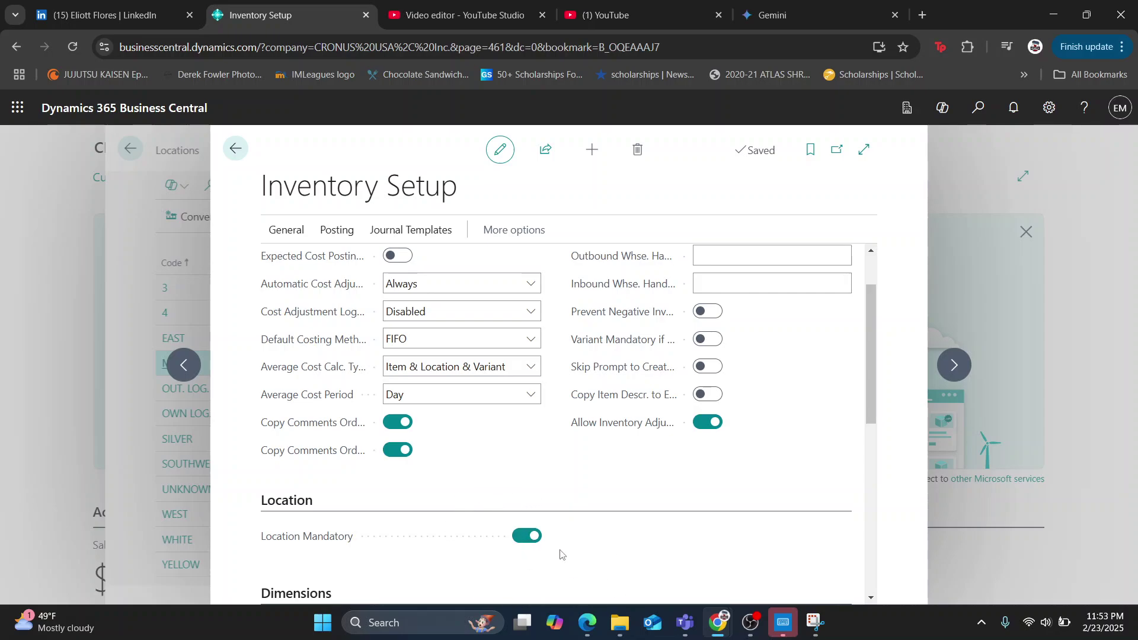
pyautogui.scroll(2, 505, 522)
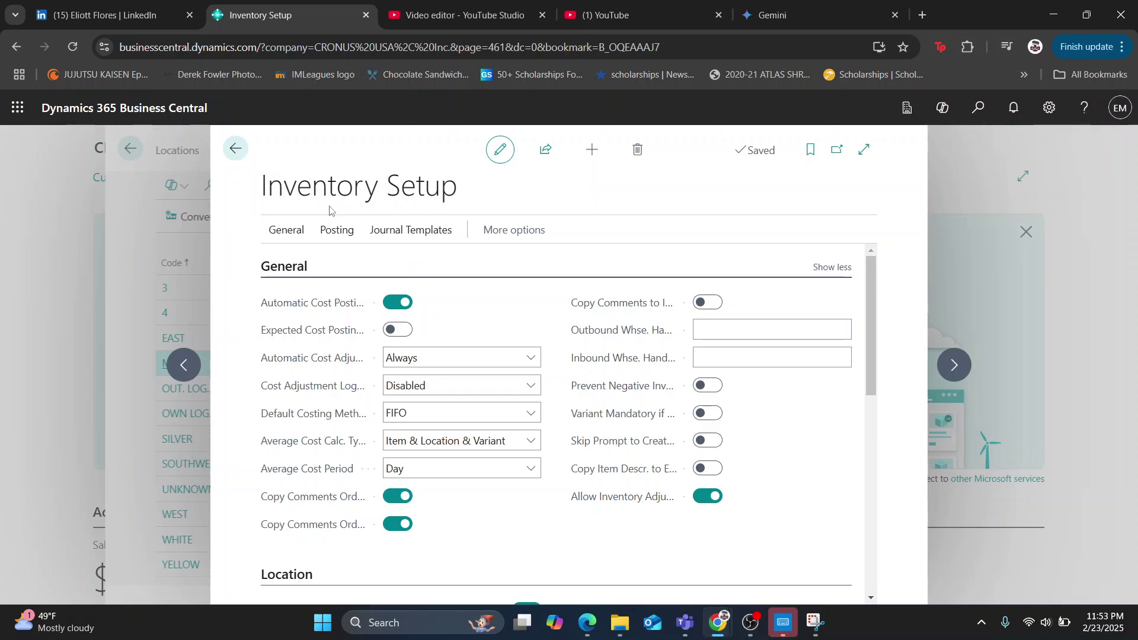
pyautogui.click(238, 150)
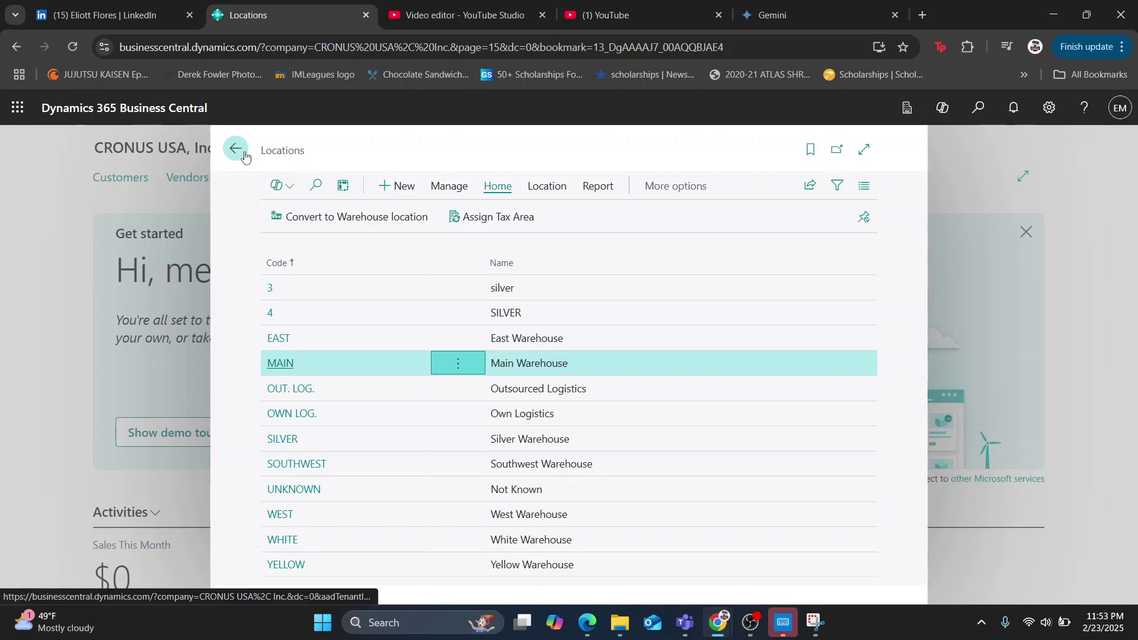
pyautogui.click(239, 159)
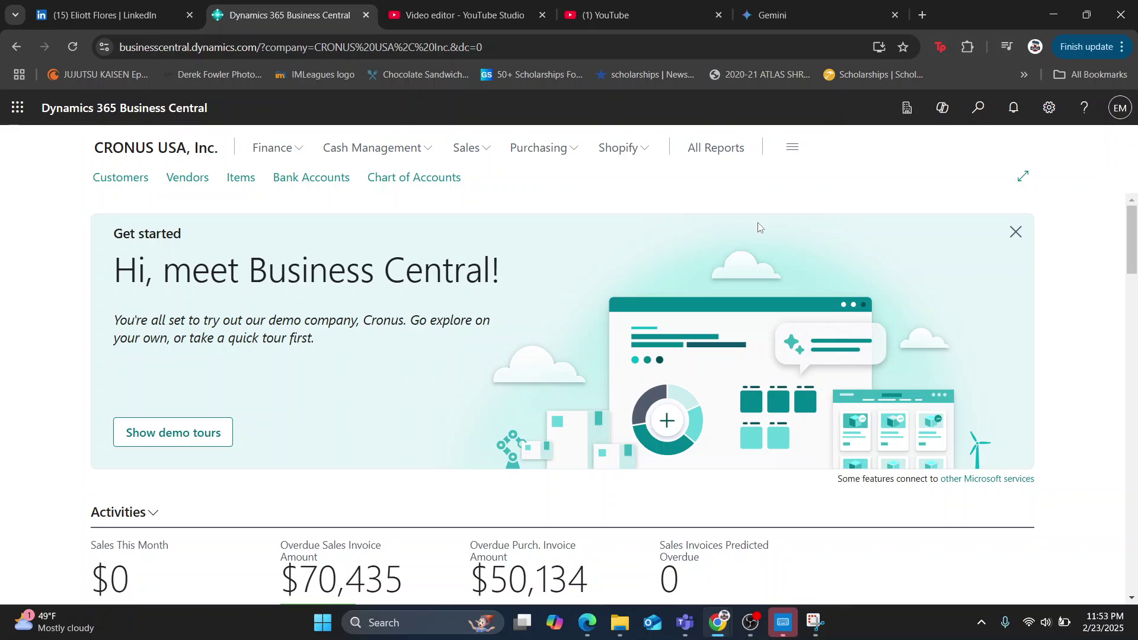
# Step: Search for customers and open the Customers list
pyautogui.click(979, 107)
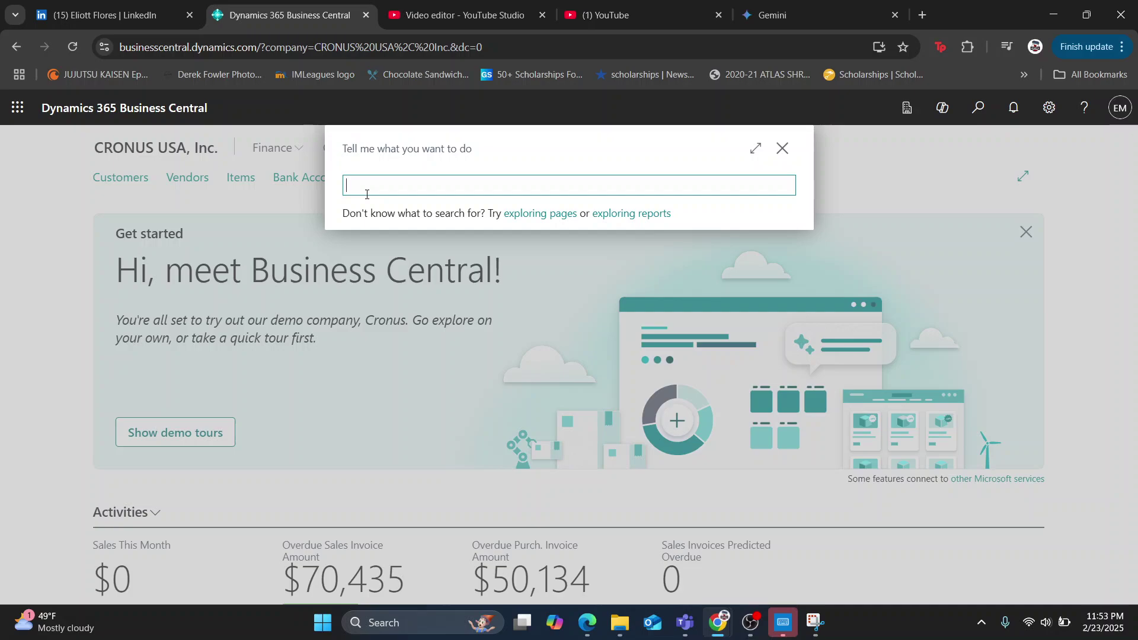
pyautogui.write('de')
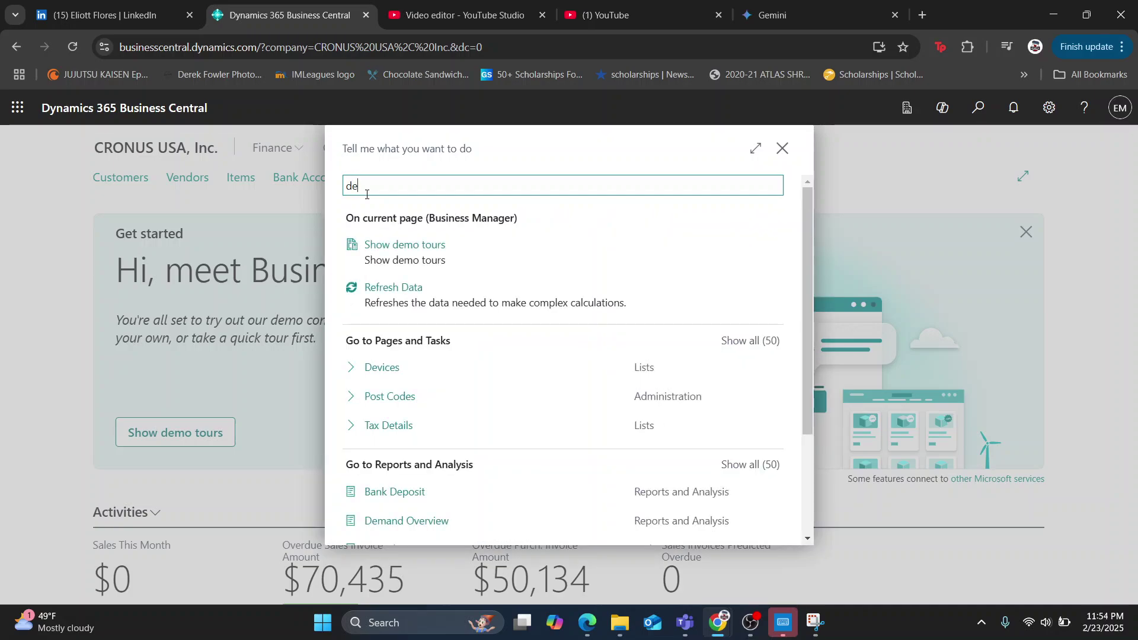
pyautogui.write('cu')
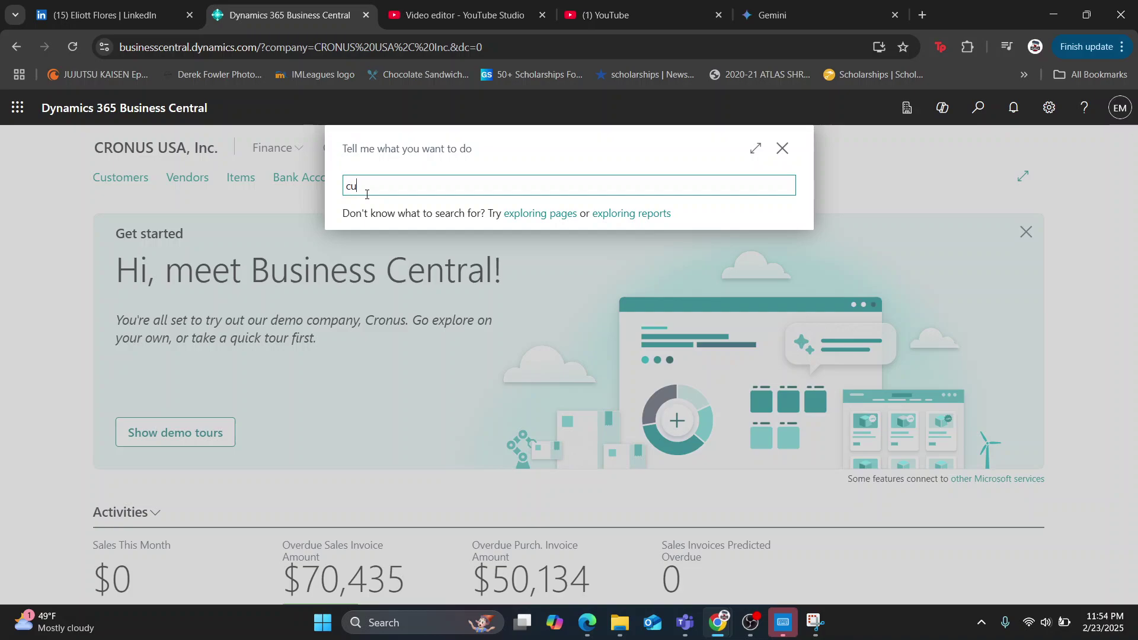
pyautogui.write('stomers')
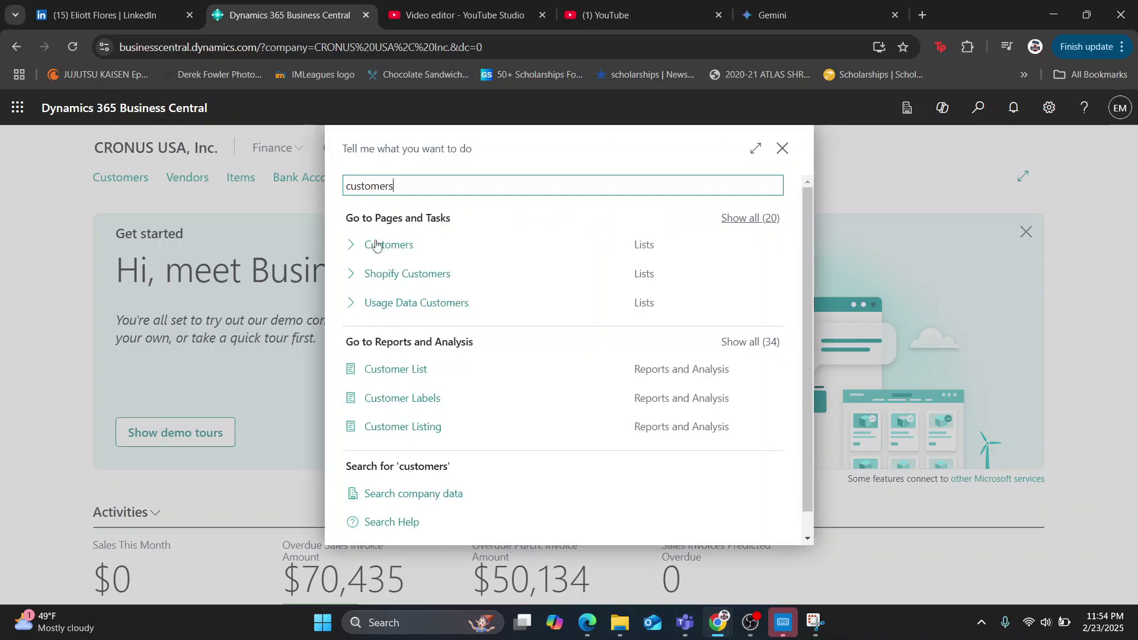
pyautogui.click(379, 249)
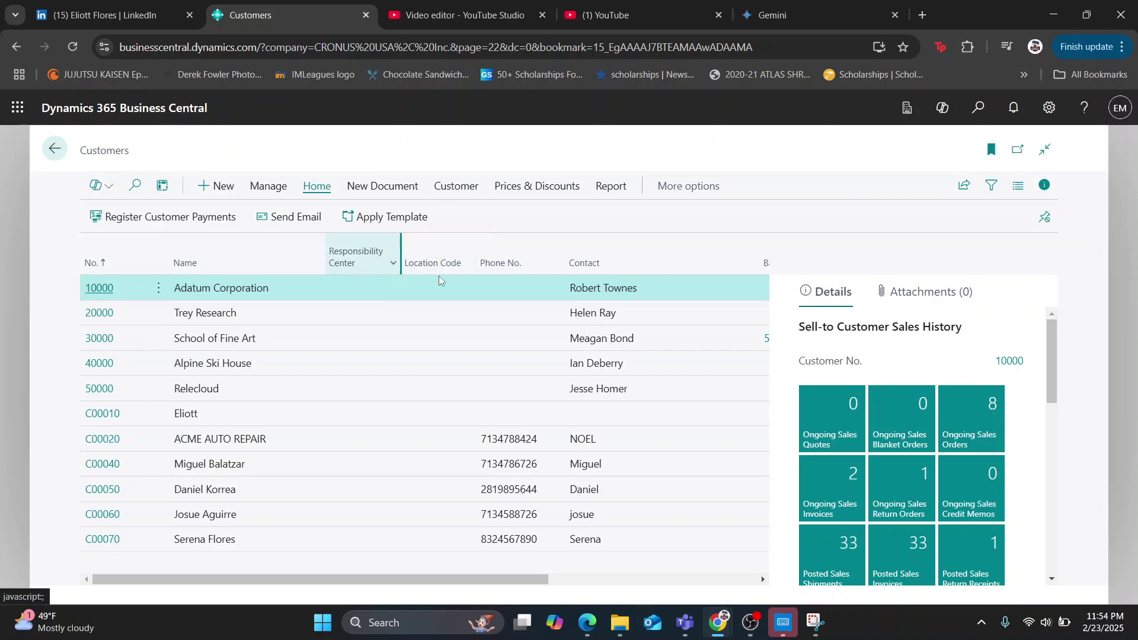
# Step: Open the Adatum Corporation customer card and find "location" on the page to locate its Location Code field
pyautogui.click(101, 289)
pyautogui.scroll(-10, 417, 438)
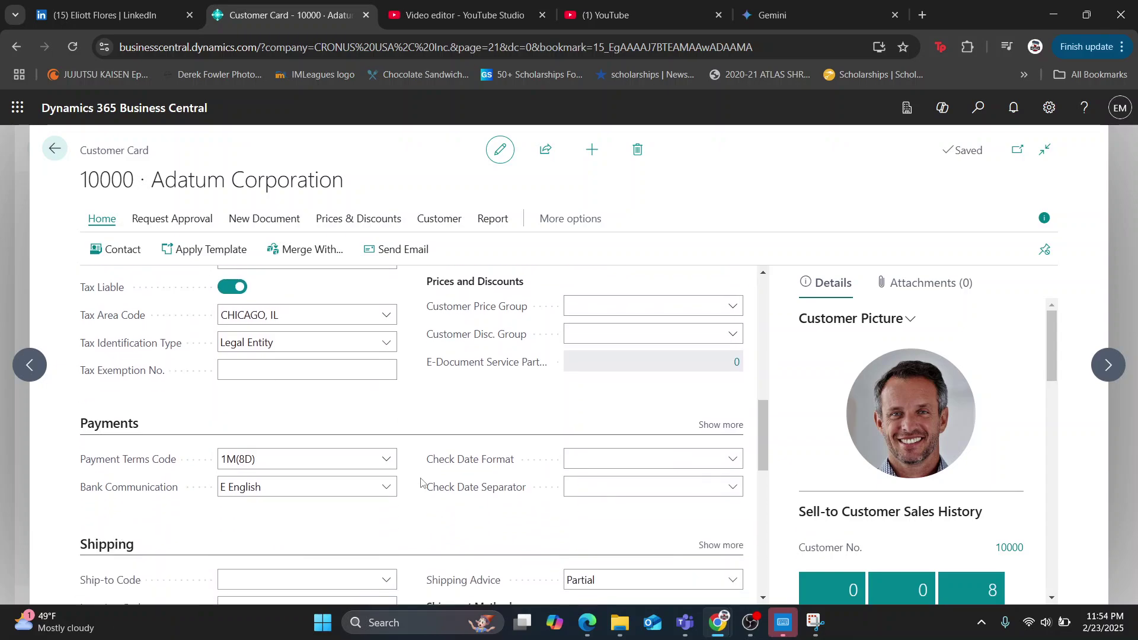
pyautogui.scroll(-5, 421, 482)
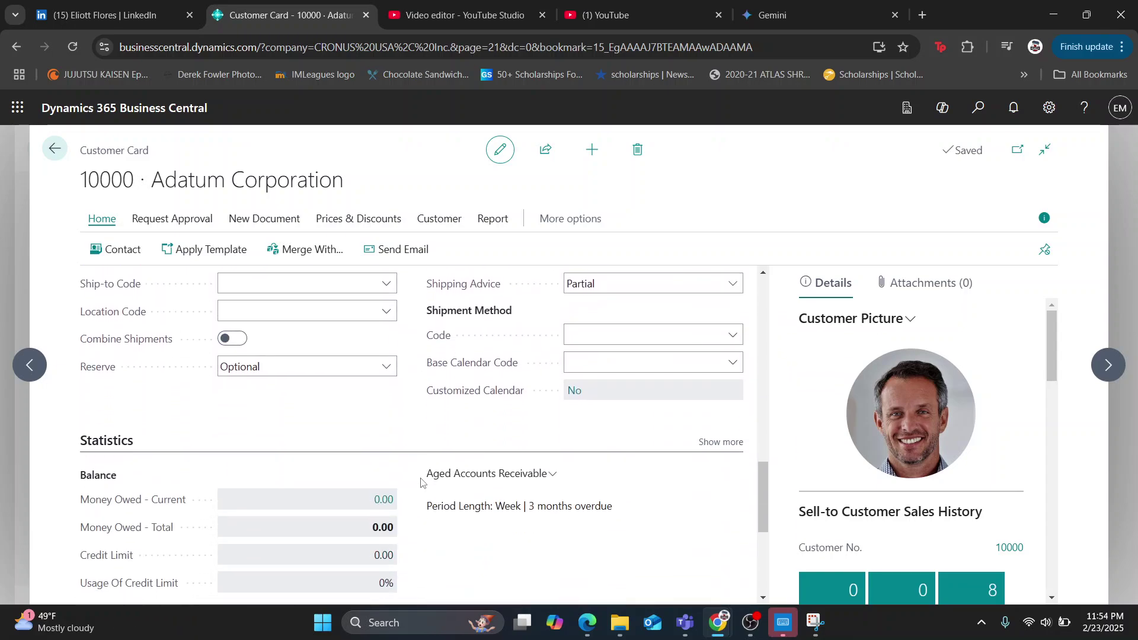
pyautogui.hotkey('ctrl', 'f')
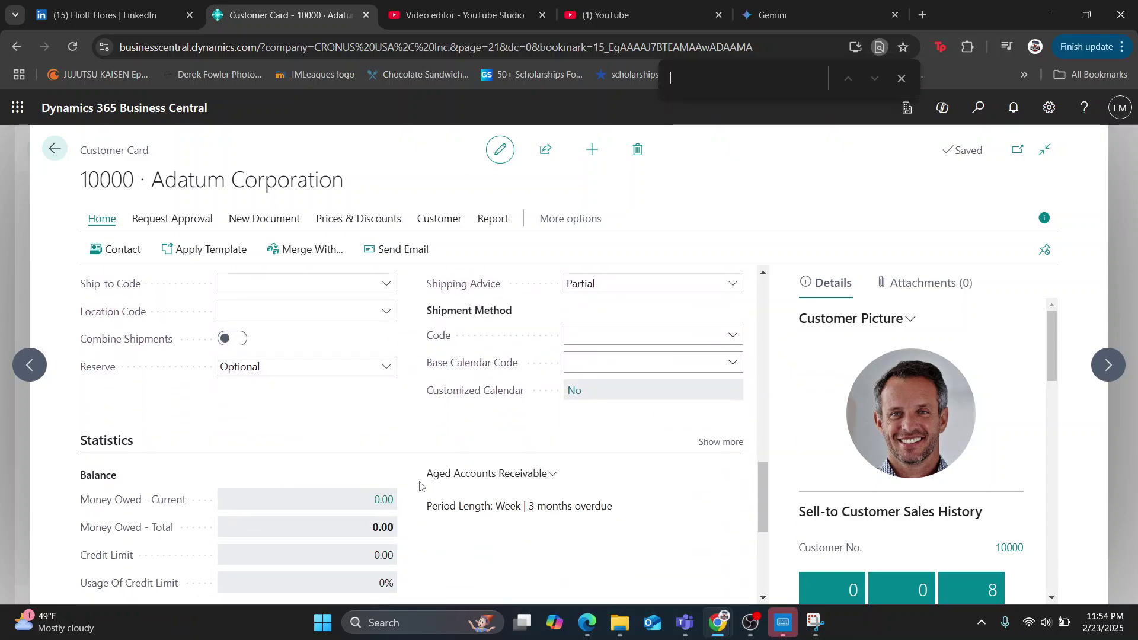
pyautogui.write('location')
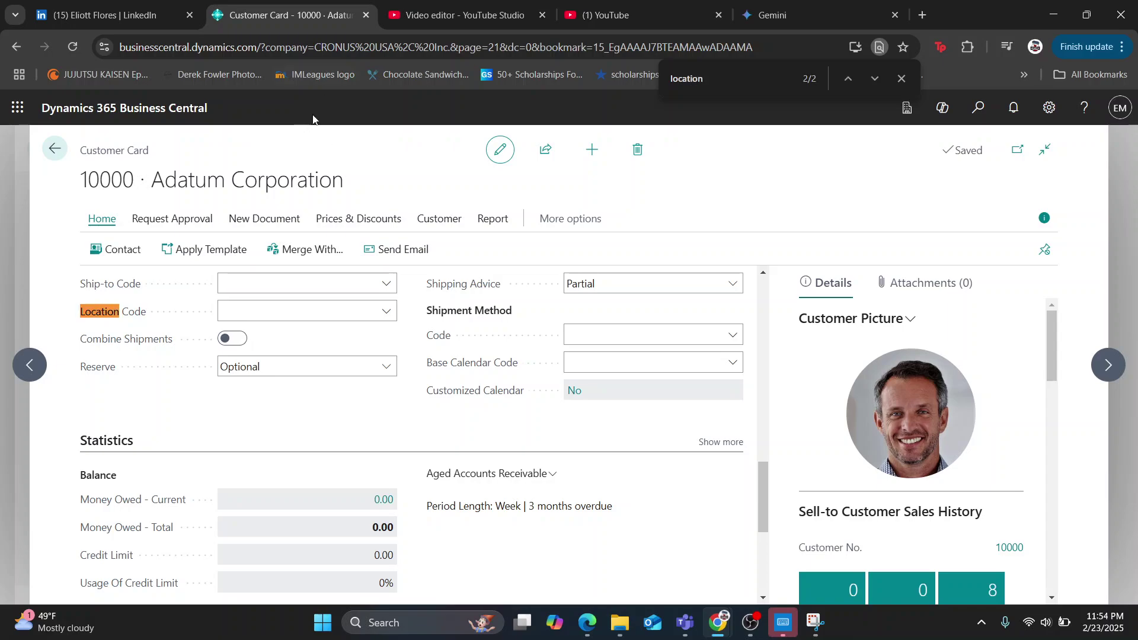
# Step: Set the customer's Location Code under Shipping to MAIN
pyautogui.scroll(1, 274, 362)
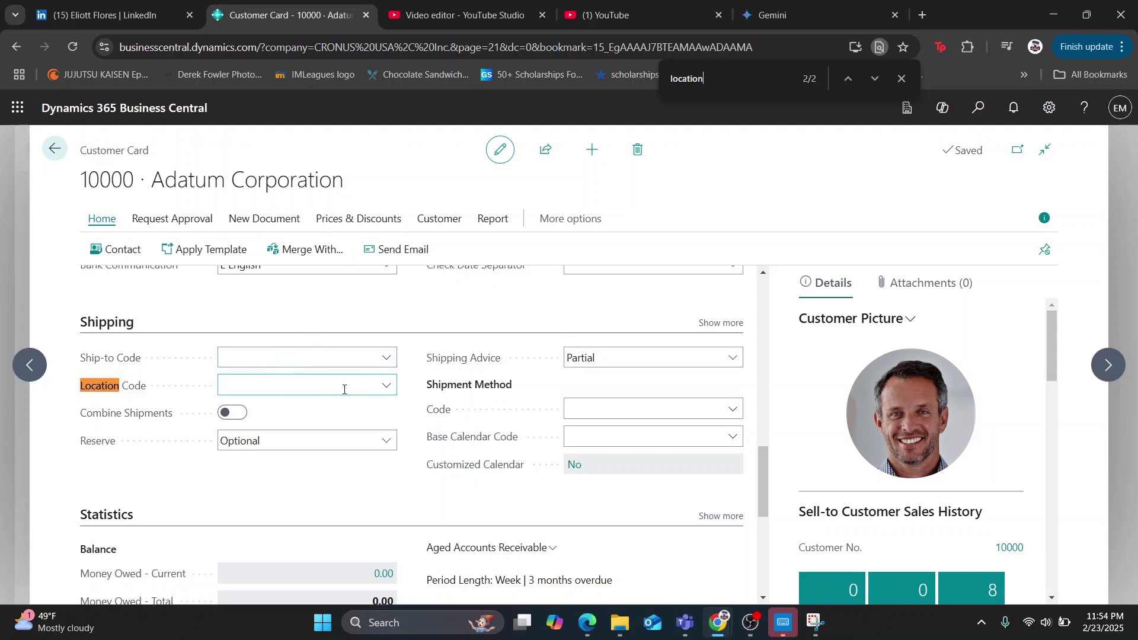
pyautogui.click(384, 389)
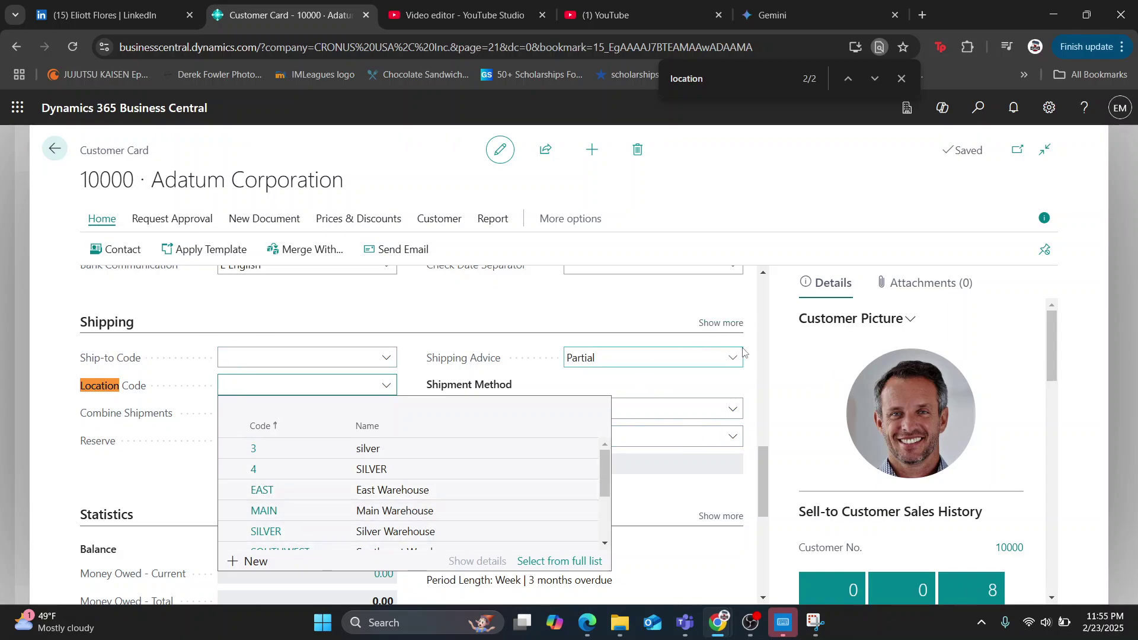
pyautogui.click(388, 386)
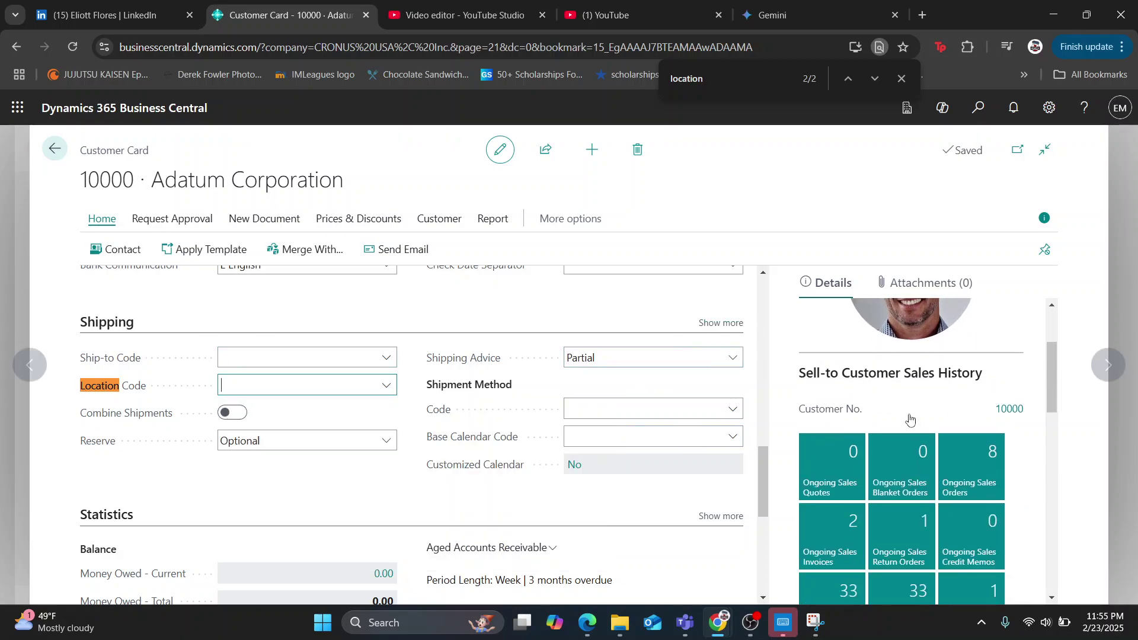
pyautogui.click(390, 386)
pyautogui.click(272, 511)
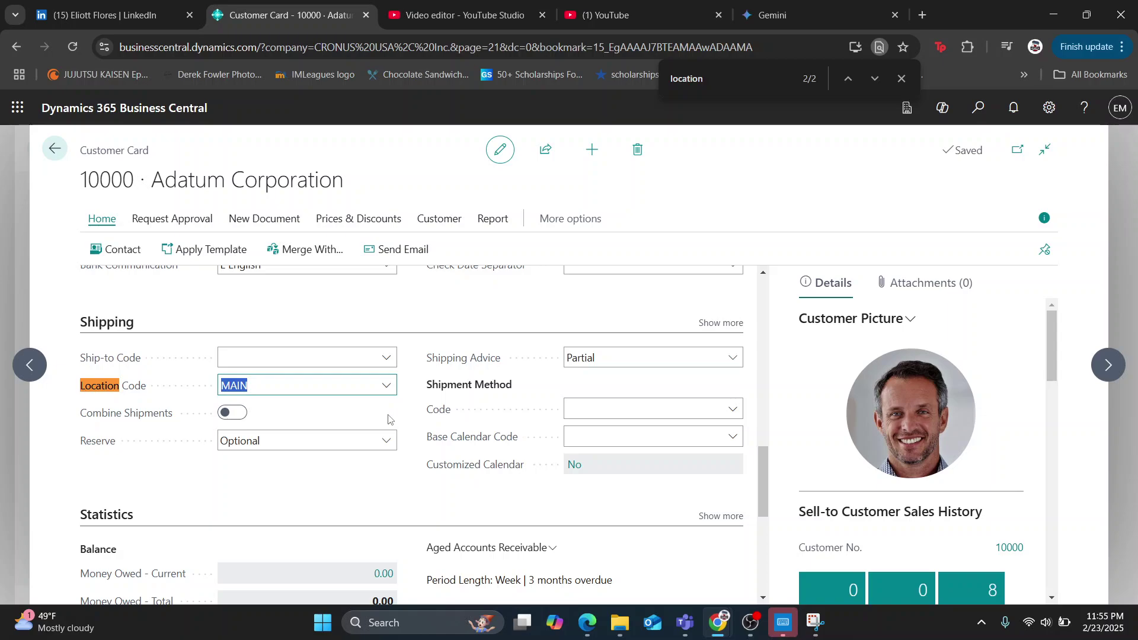
pyautogui.click(352, 424)
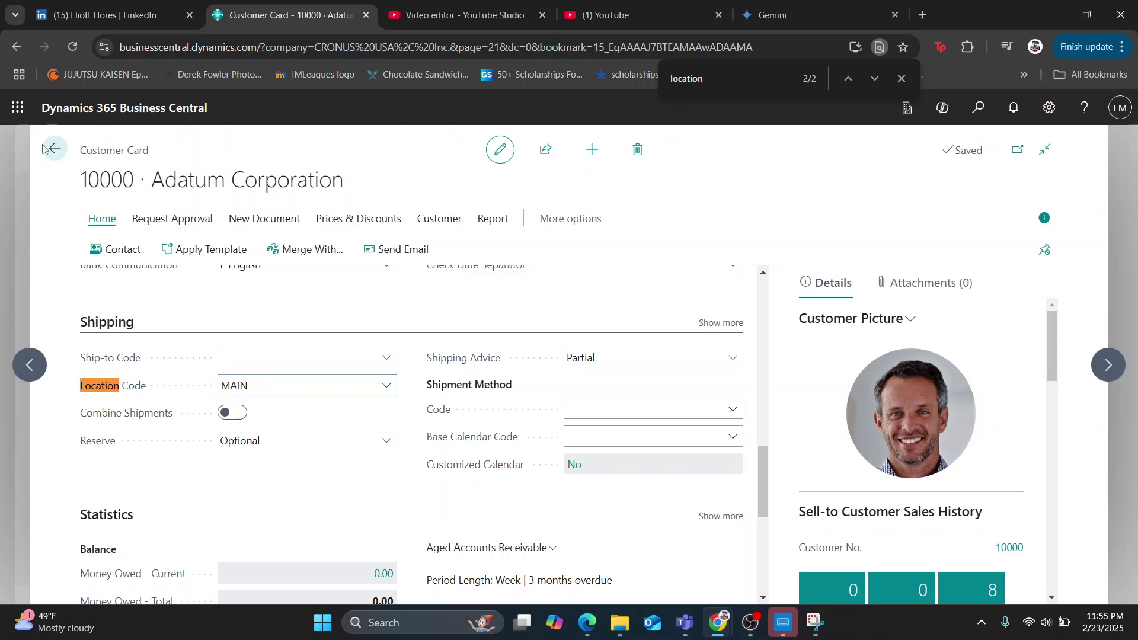
# Step: Search for vendors, open the Vendors list and open the Fabrikam, Inc. vendor card for editing
pyautogui.click(981, 107)
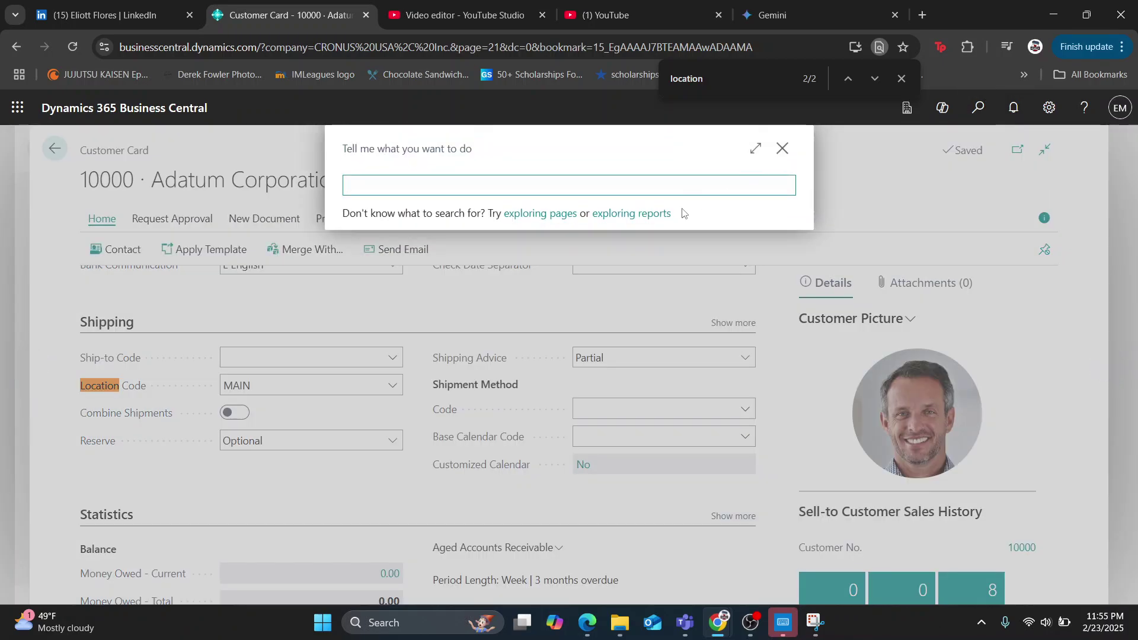
pyautogui.write('vendors')
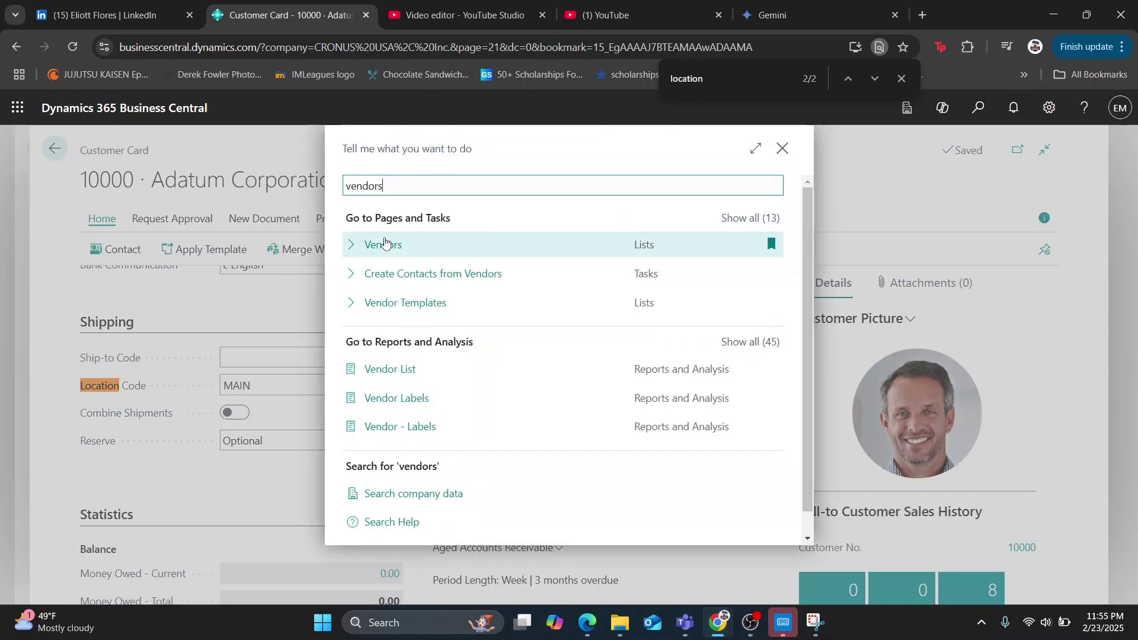
pyautogui.click(386, 242)
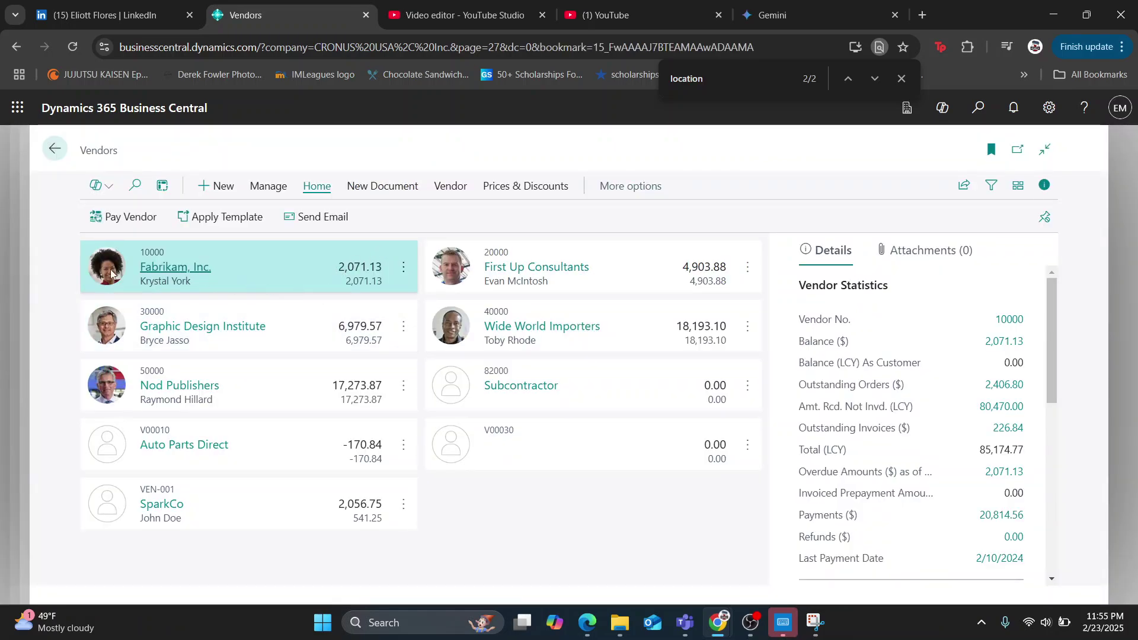
pyautogui.click(403, 268)
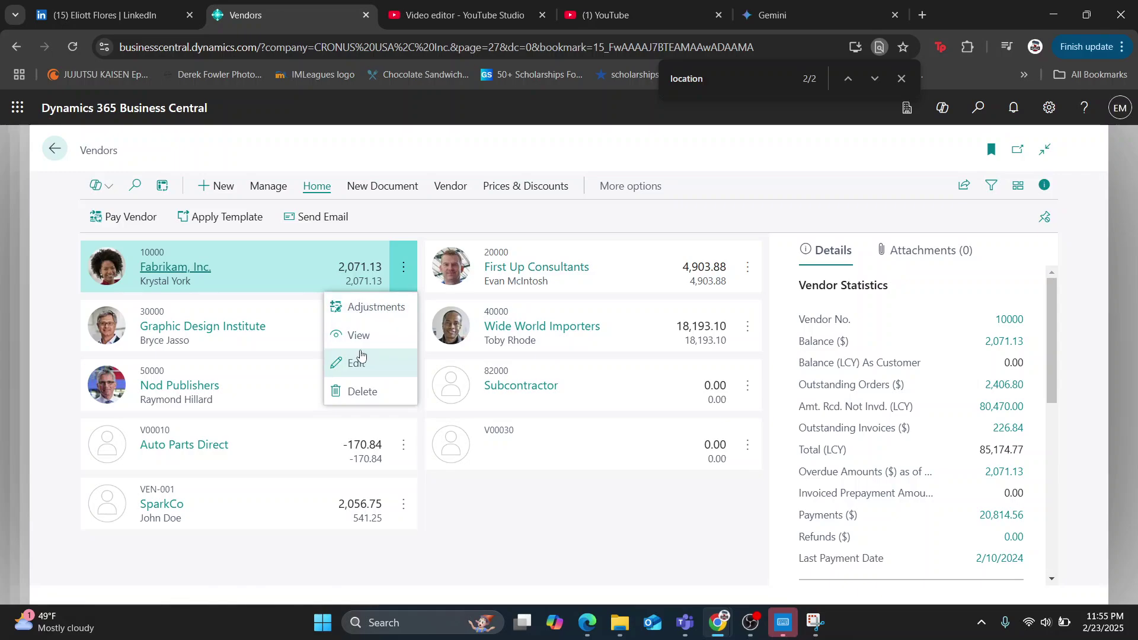
pyautogui.click(358, 360)
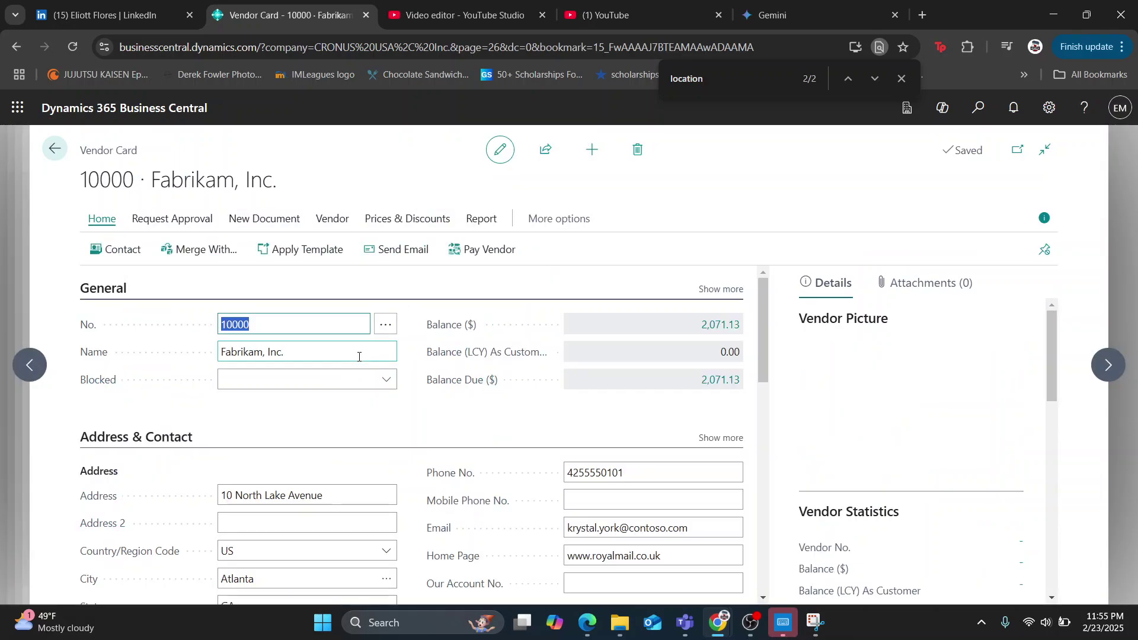
# Step: Examine the location codes available for the Location Code field in the vendor card's Receiving section, without choosing one
pyautogui.scroll(-1, 329, 406)
pyautogui.scroll(-5, 328, 405)
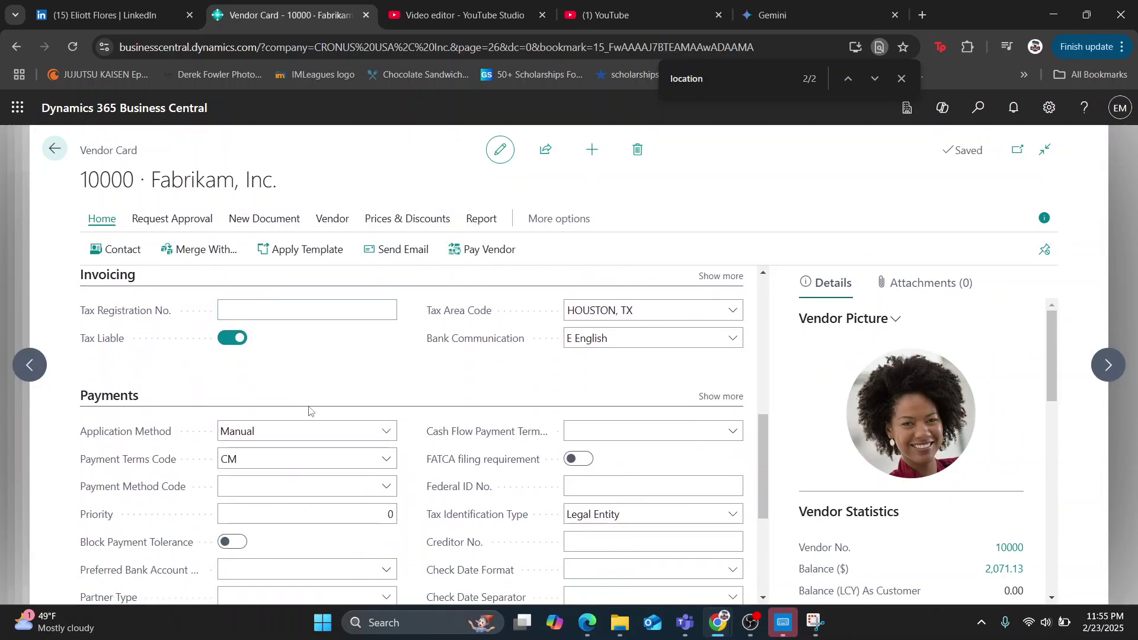
pyautogui.scroll(-4, 309, 411)
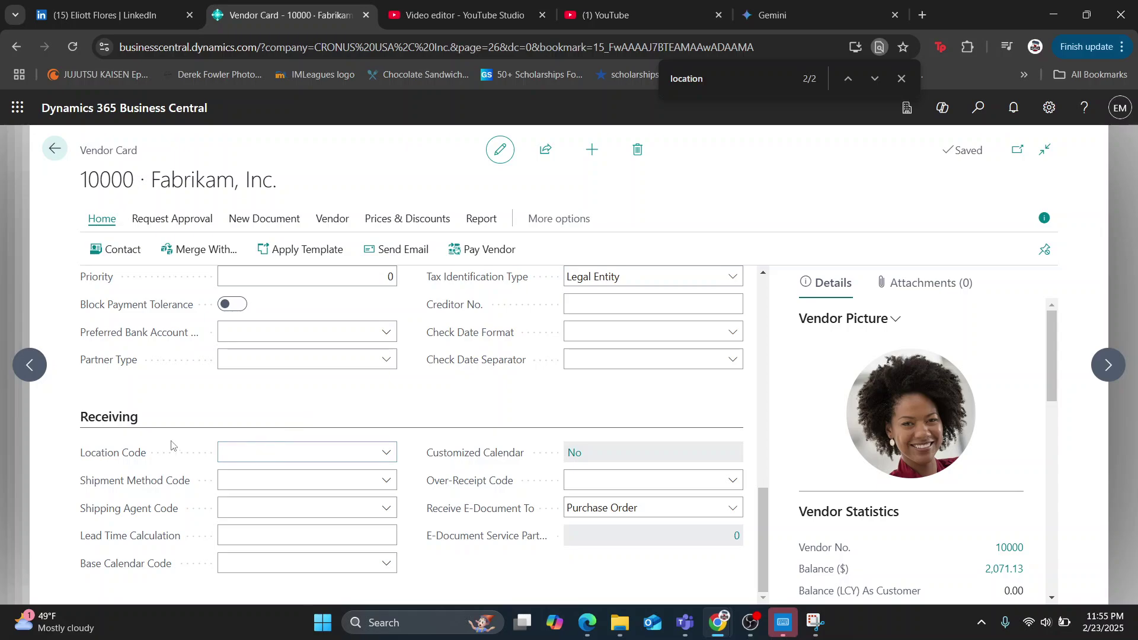
pyautogui.click(386, 452)
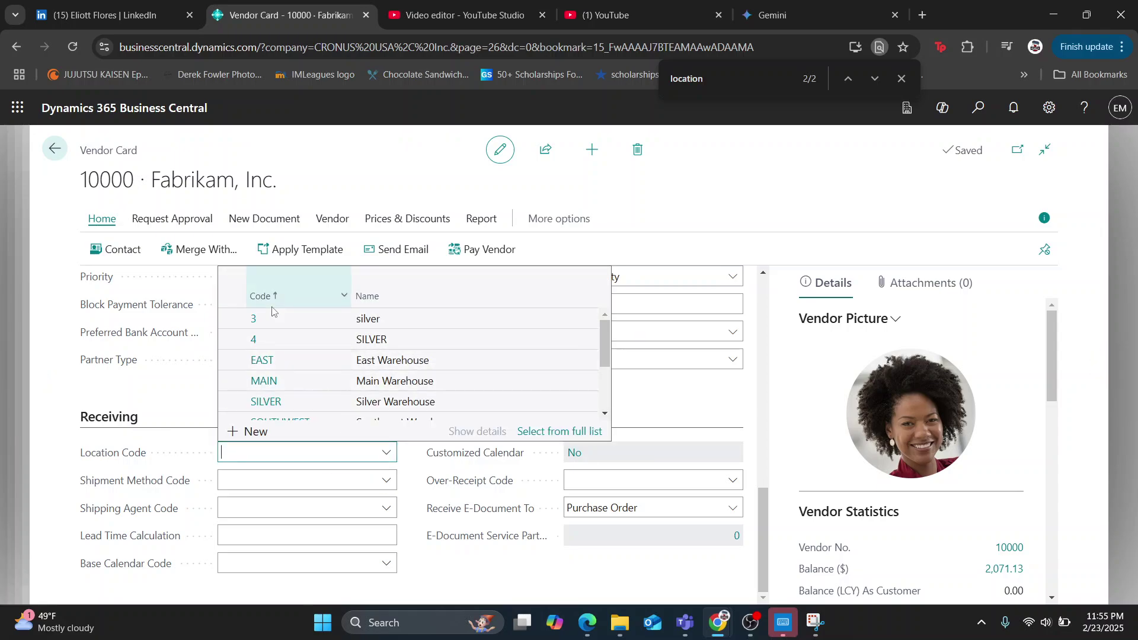
pyautogui.scroll(-2, 296, 369)
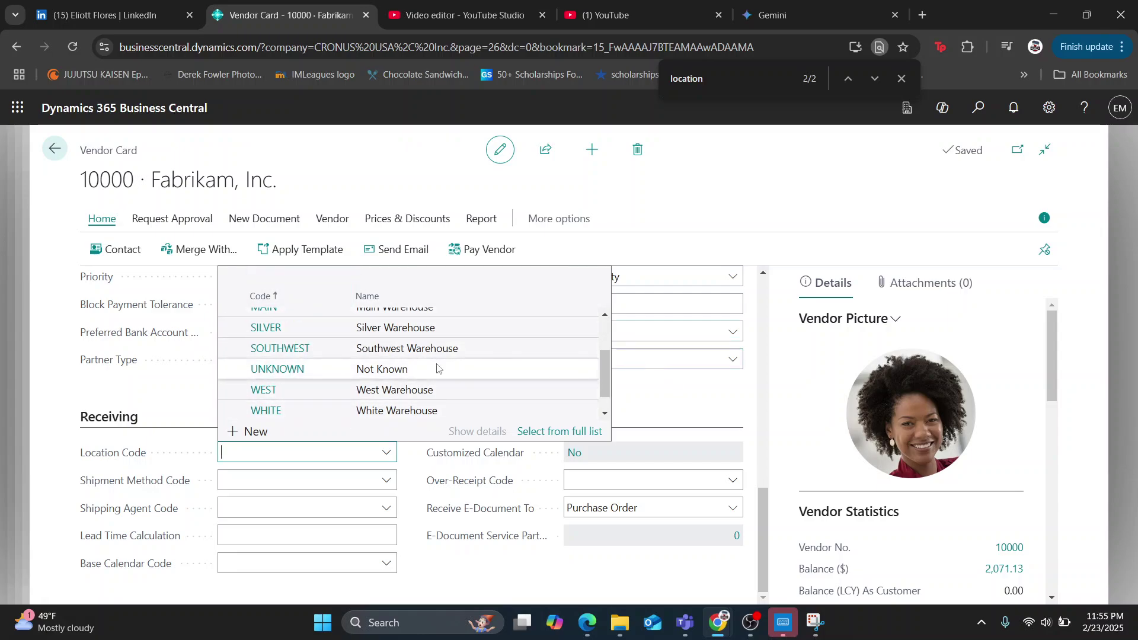
pyautogui.scroll(2, 505, 379)
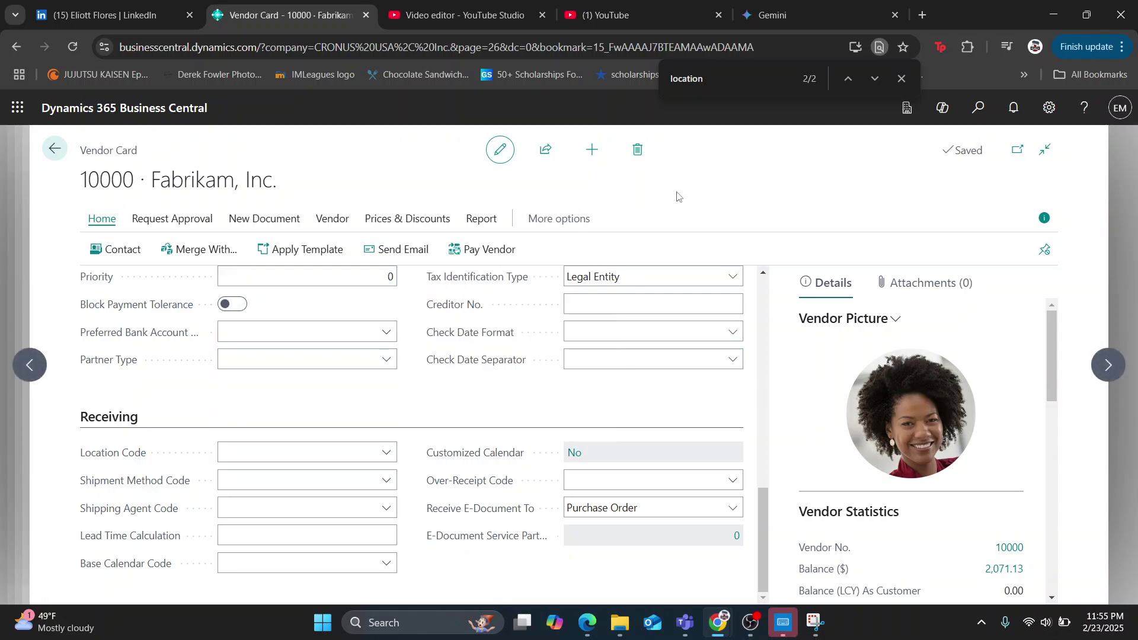